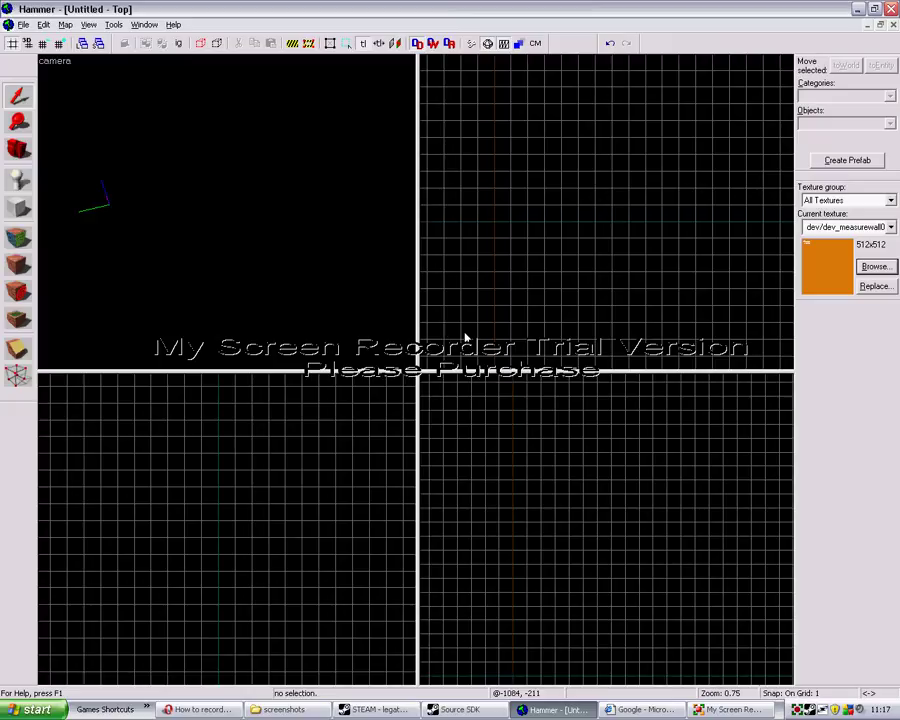
Draw a block outline about 237 by 233 units in the top view using the block primitive.
{"action": "scroll", "coordinate": [540, 310], "scroll_direction": "down", "scroll_amount": 3}
{"action": "scroll", "coordinate": [623, 281], "scroll_direction": "down", "scroll_amount": 4}
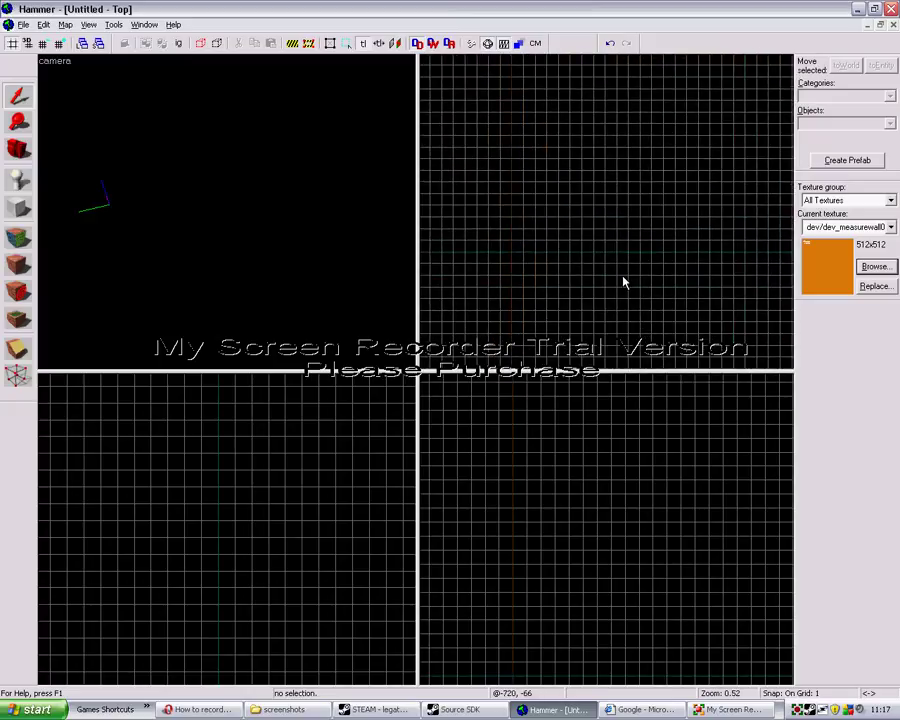
{"action": "scroll", "coordinate": [621, 502], "scroll_direction": "down", "scroll_amount": 2}
{"action": "scroll", "coordinate": [640, 512], "scroll_direction": "down", "scroll_amount": 2}
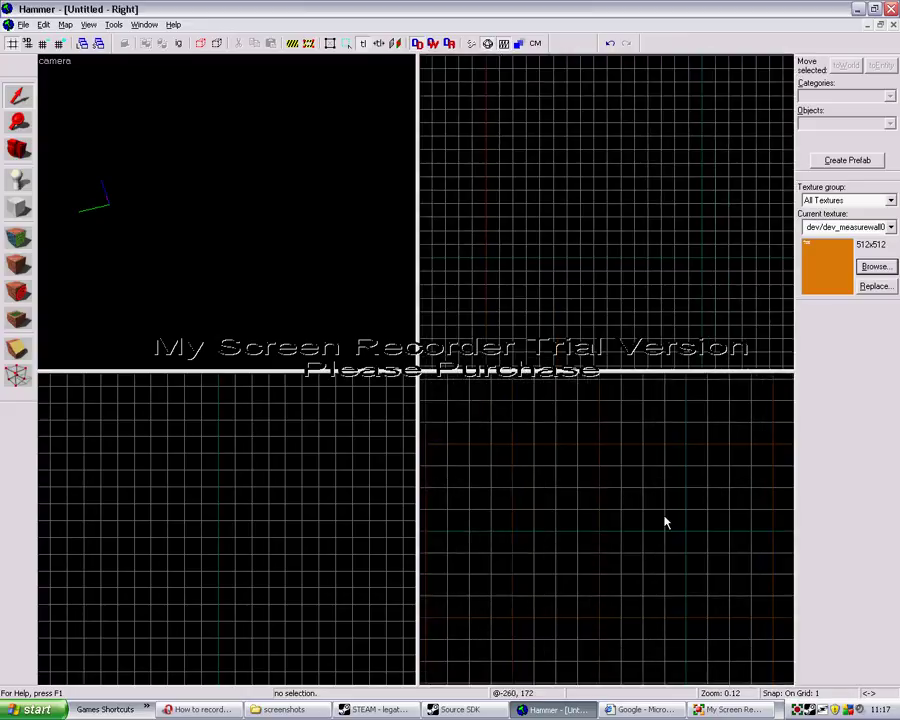
{"action": "scroll", "coordinate": [227, 534], "scroll_direction": "down", "scroll_amount": 2}
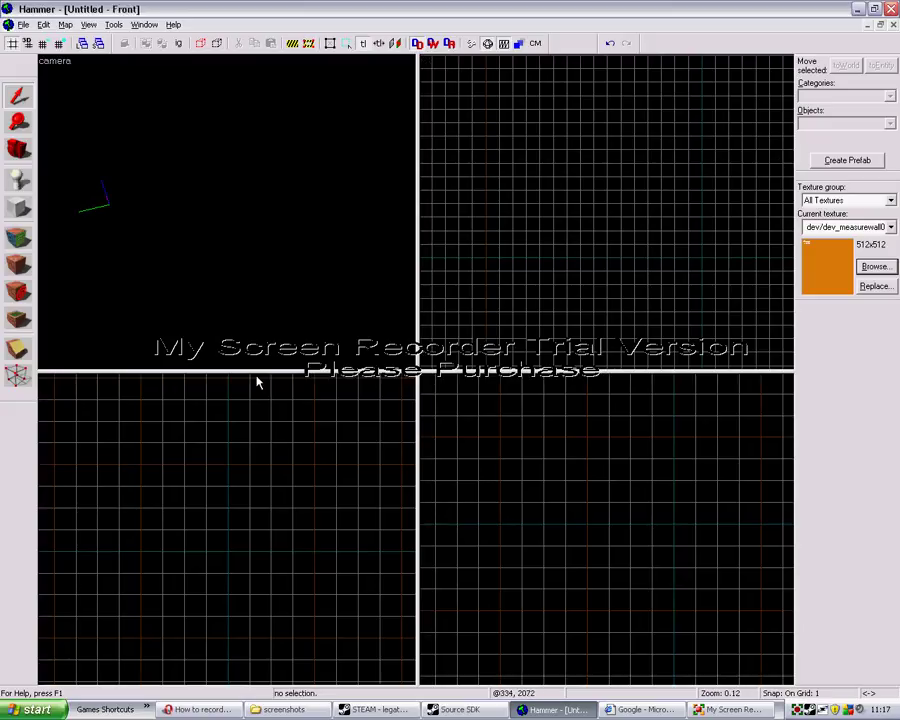
{"action": "left_click_drag", "start_coordinate": [13, 84], "coordinate": [14, 55]}
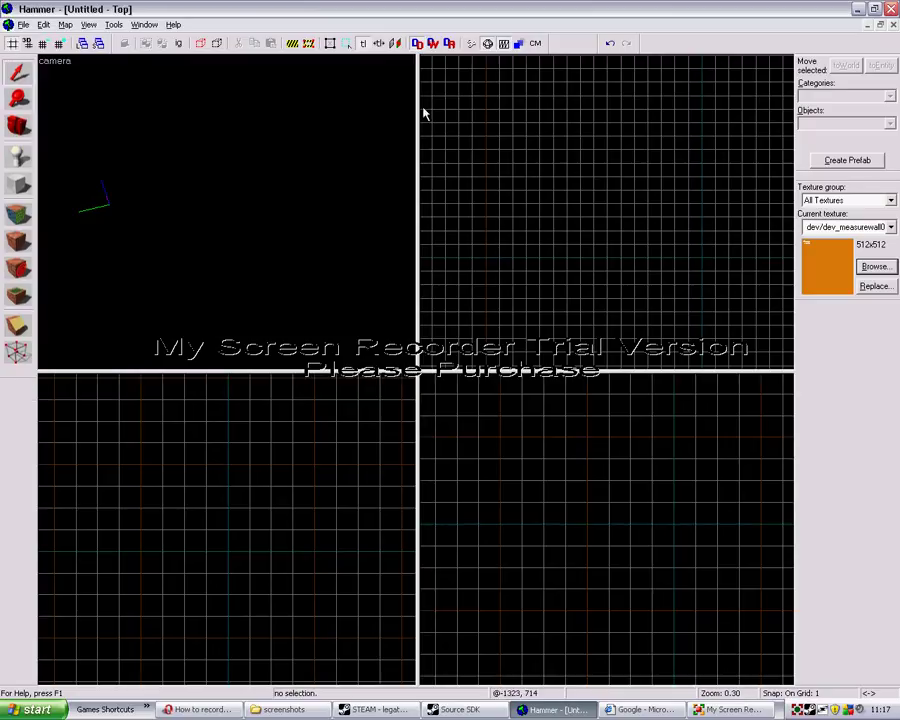
{"action": "left_click", "coordinate": [20, 186]}
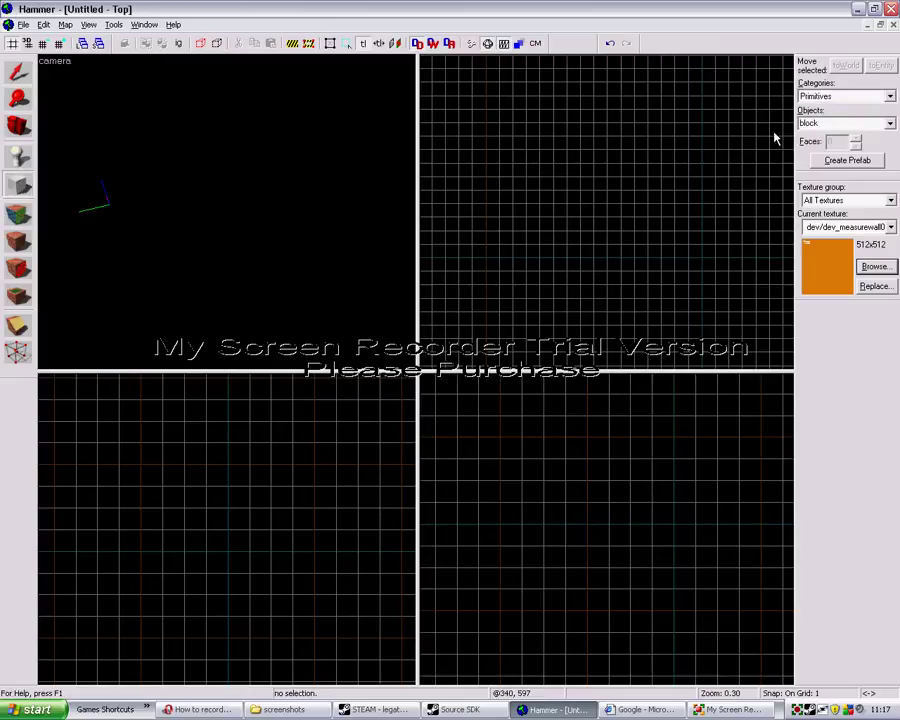
{"action": "left_click", "coordinate": [890, 124]}
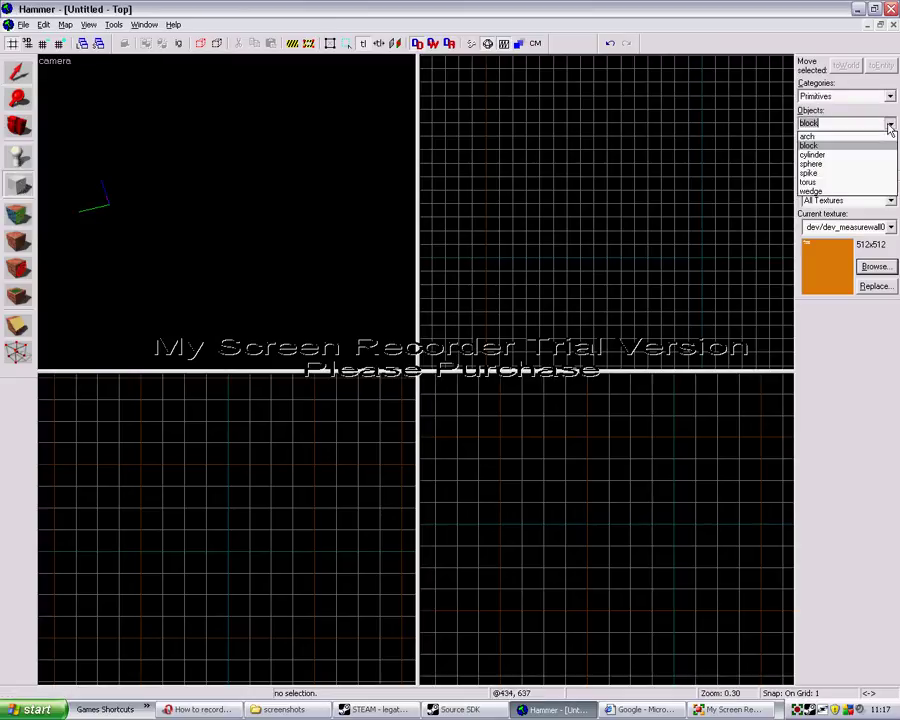
{"action": "left_click", "coordinate": [827, 148]}
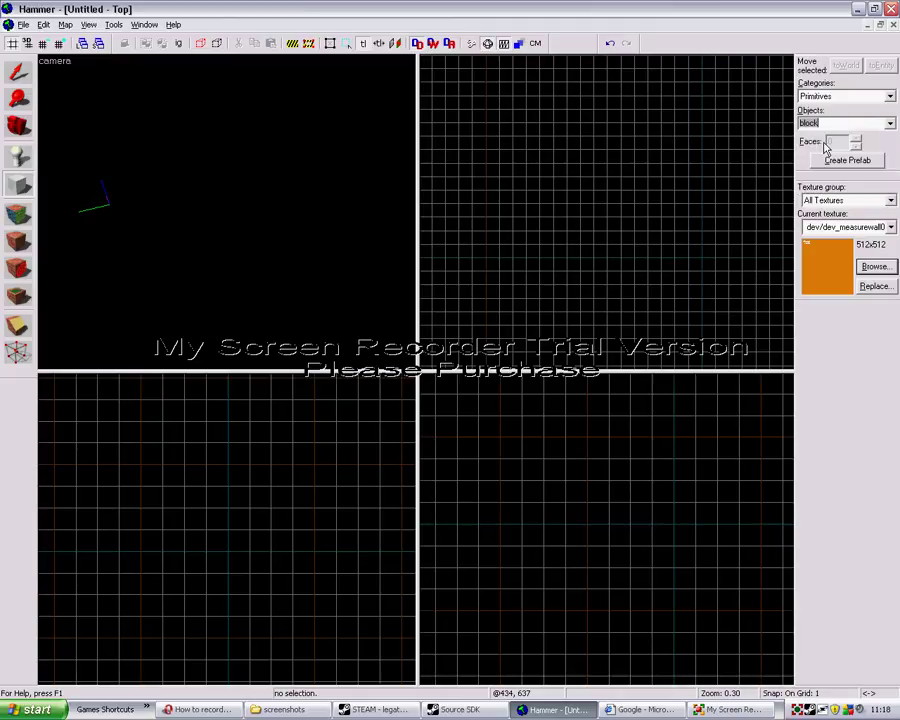
{"action": "left_click", "coordinate": [20, 190]}
{"action": "left_click_drag", "start_coordinate": [686, 178], "coordinate": [630, 225]}
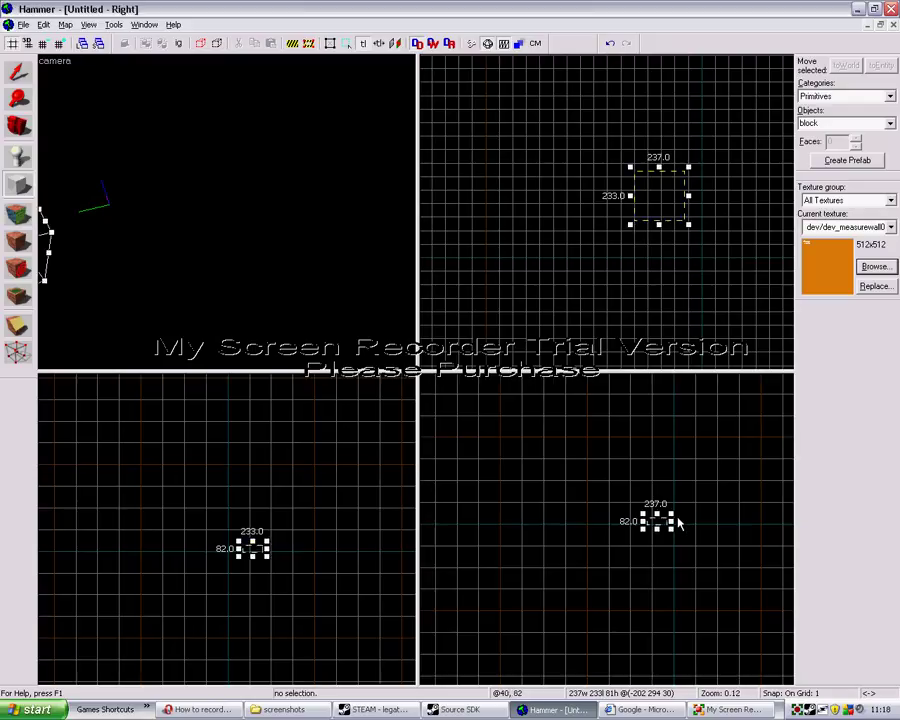
Raise the block outline to a height of about 214 units and create the solid.
{"action": "scroll", "coordinate": [678, 522], "scroll_direction": "up", "scroll_amount": 6}
{"action": "scroll", "coordinate": [224, 544], "scroll_direction": "up", "scroll_amount": 6}
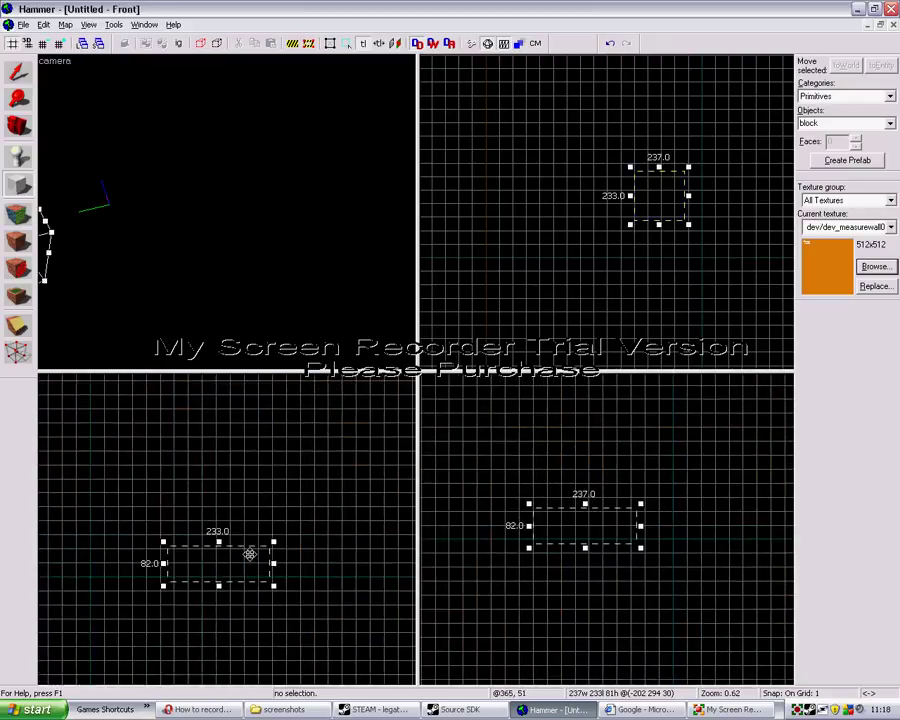
{"action": "left_click_drag", "start_coordinate": [218, 543], "coordinate": [221, 484]}
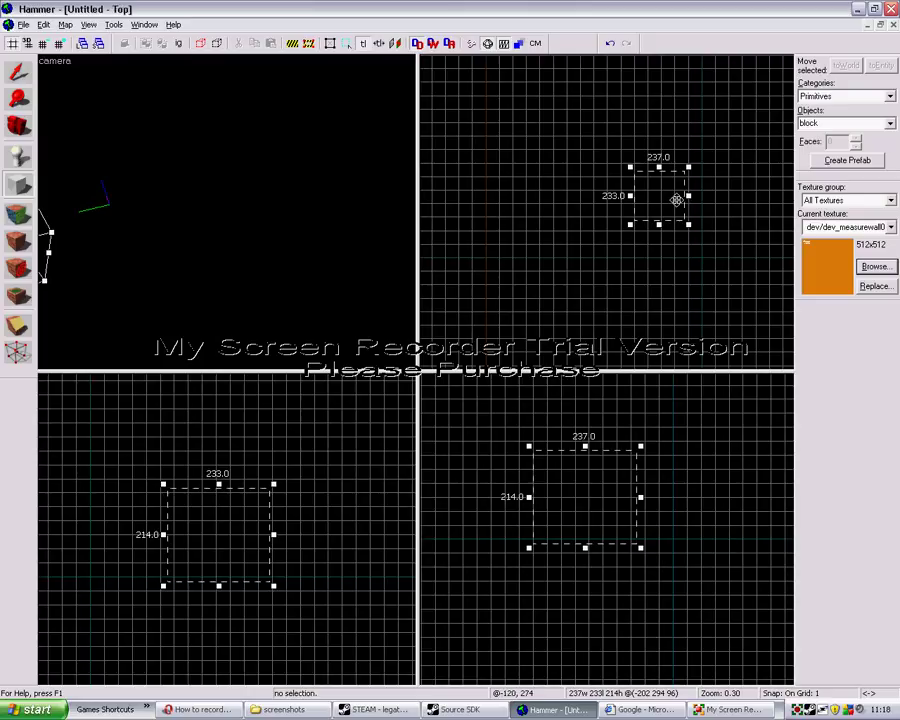
{"action": "key", "text": "Return"}
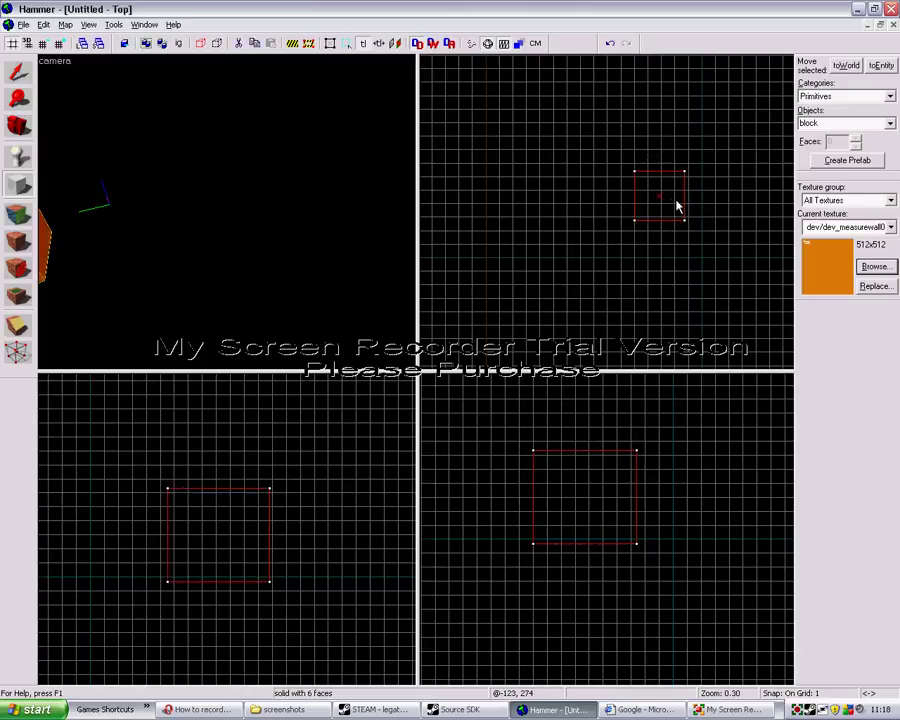
Bring the block into the camera view and hollow it outward with a wall thickness of -12.
{"action": "left_click", "coordinate": [15, 128]}
{"action": "left_click_drag", "start_coordinate": [176, 187], "coordinate": [227, 211]}
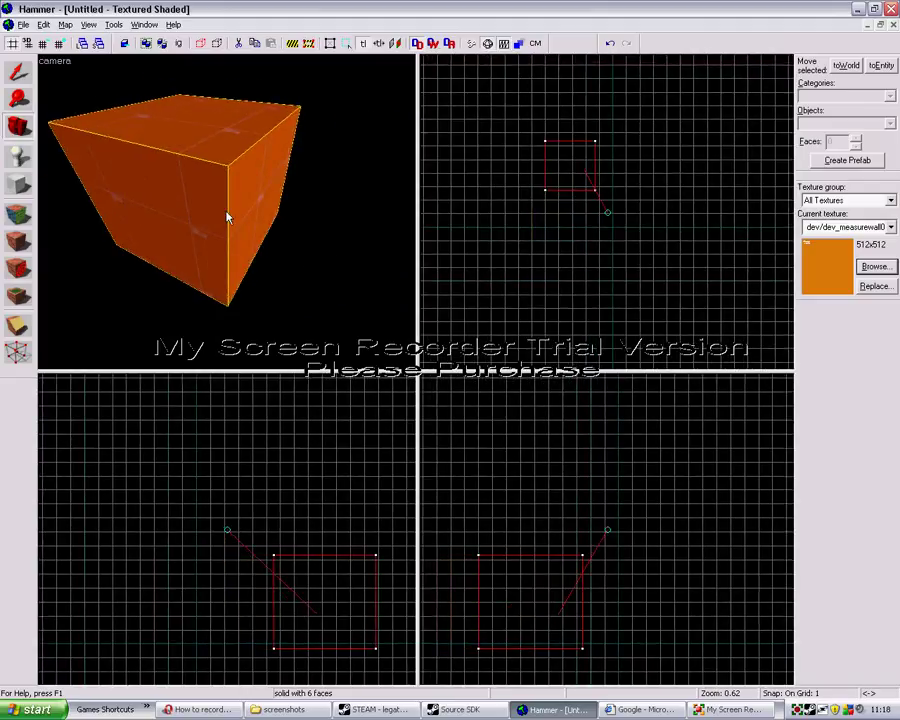
{"action": "left_click", "coordinate": [17, 72]}
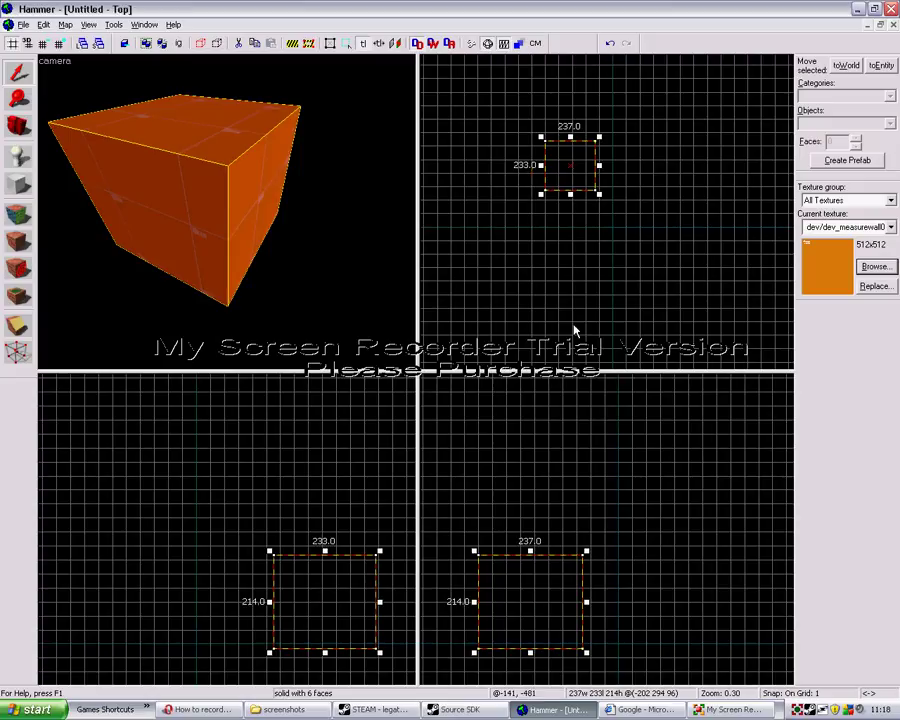
{"action": "right_click", "coordinate": [573, 173]}
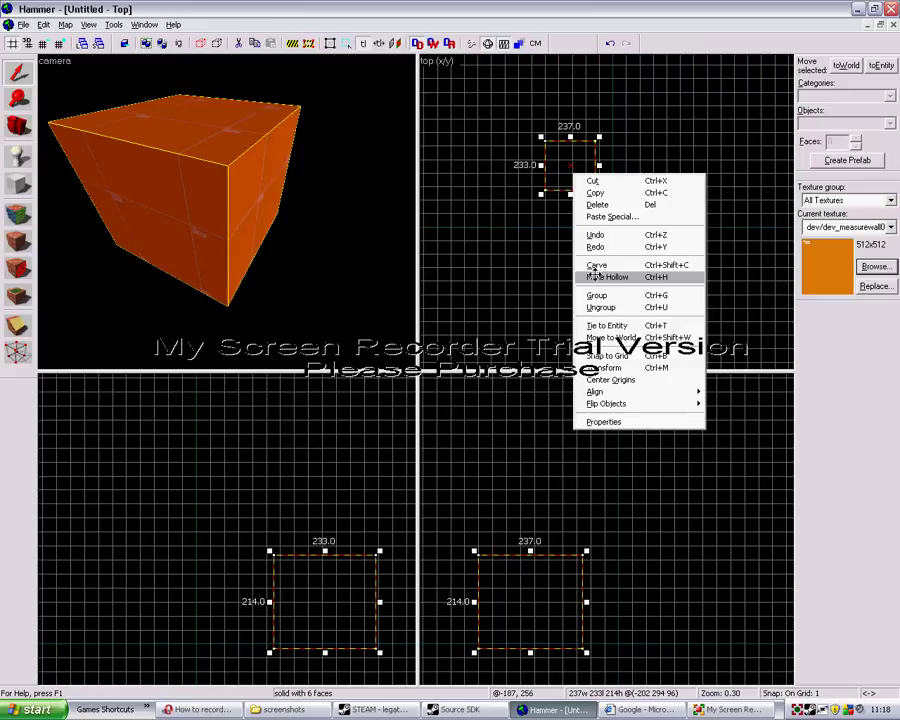
{"action": "left_click", "coordinate": [677, 281]}
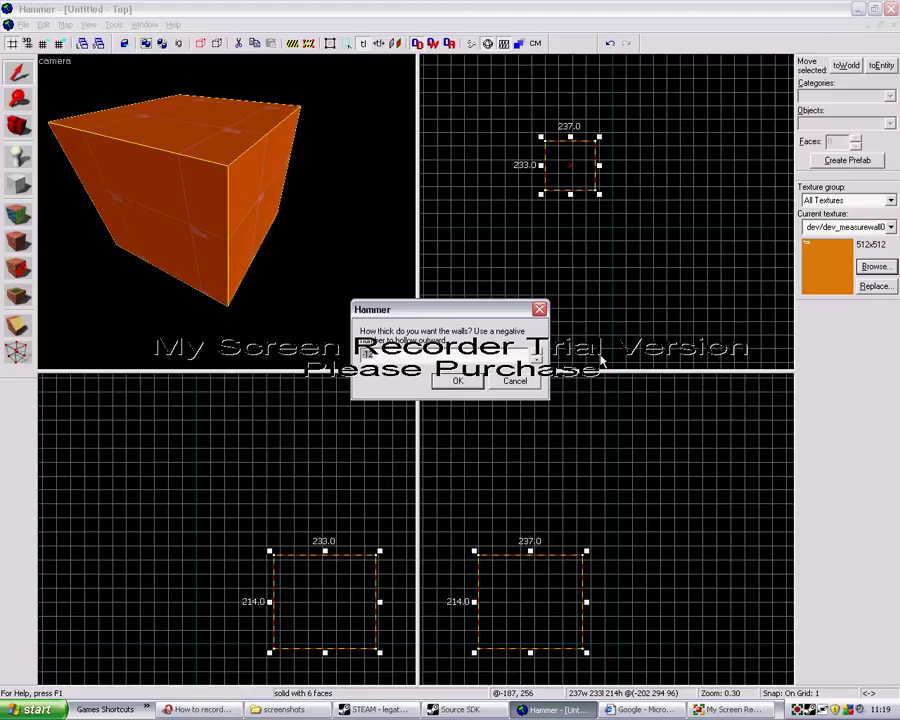
{"action": "key", "text": "Return"}
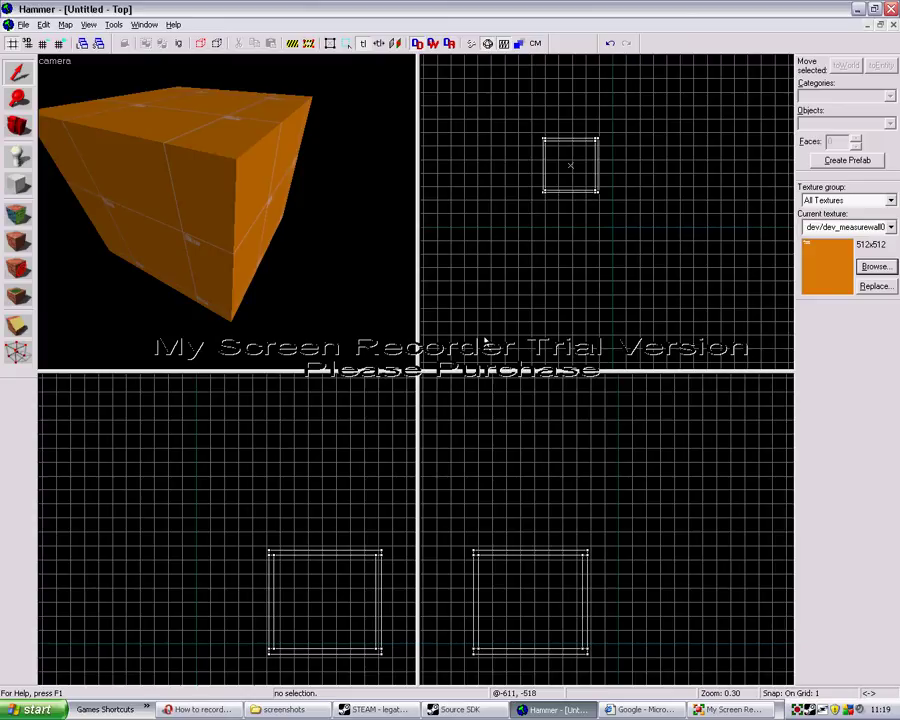
Fly the camera around and into the hollowed block to examine the room's interior.
{"action": "left_click", "coordinate": [18, 124]}
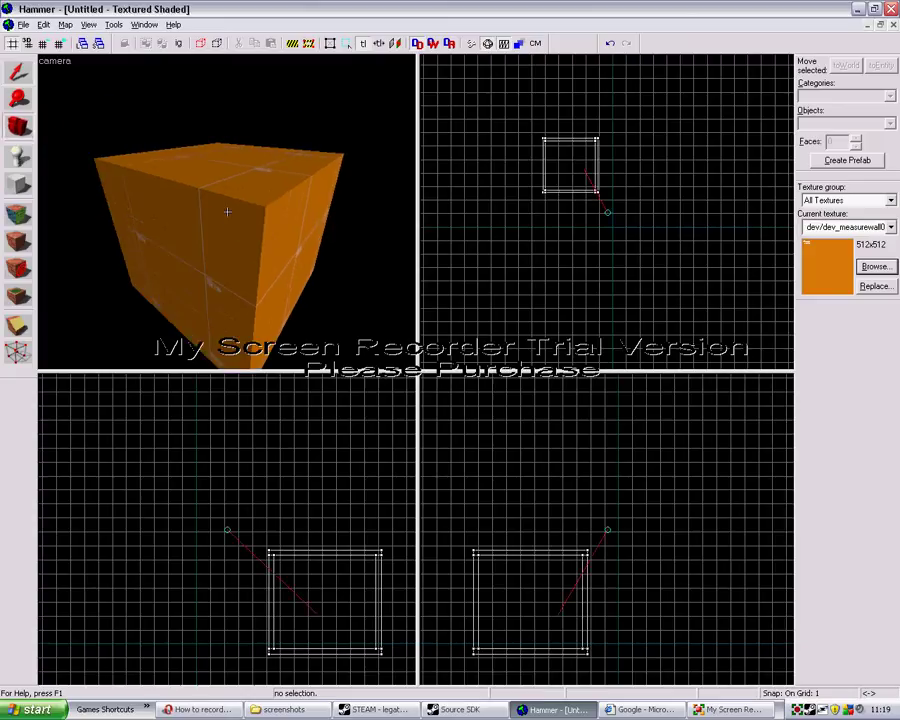
{"action": "key", "text": "w"}
{"action": "key", "text": "w"}
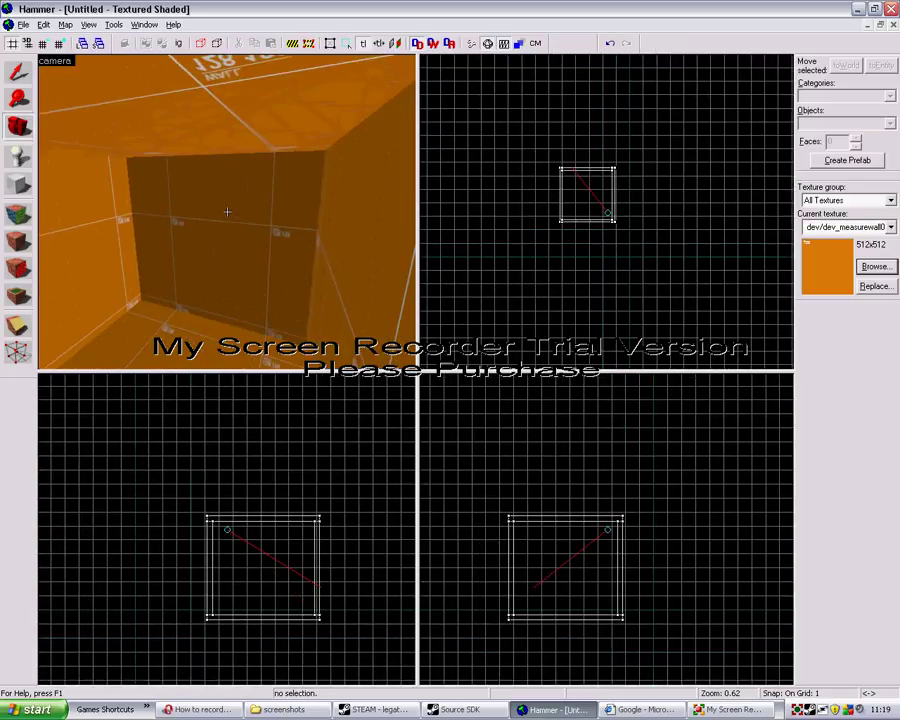
{"action": "key", "text": "s"}
{"action": "key", "text": "d"}
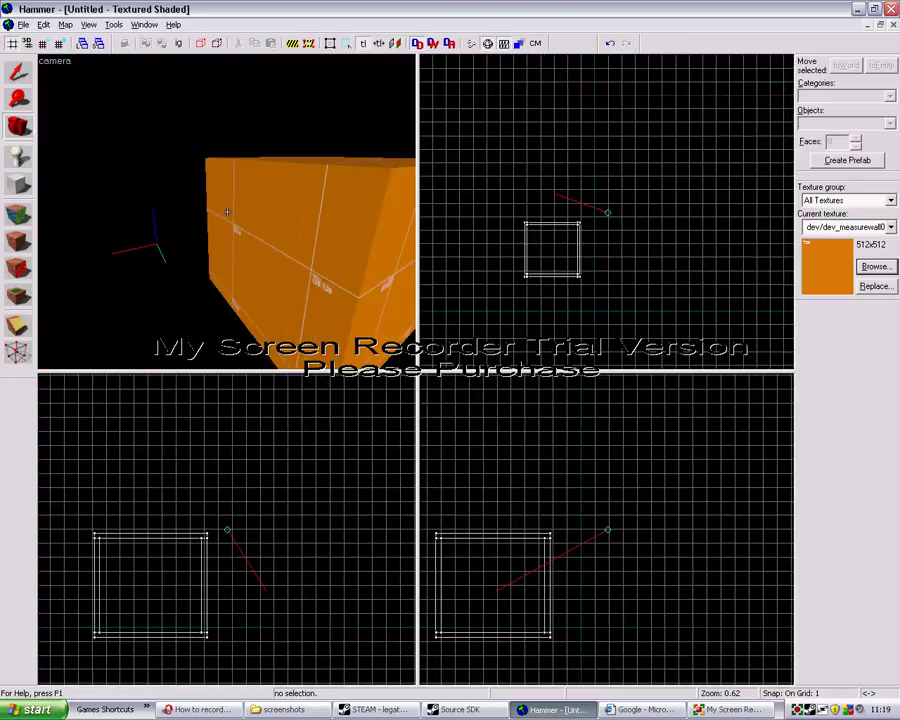
{"action": "key", "text": "w"}
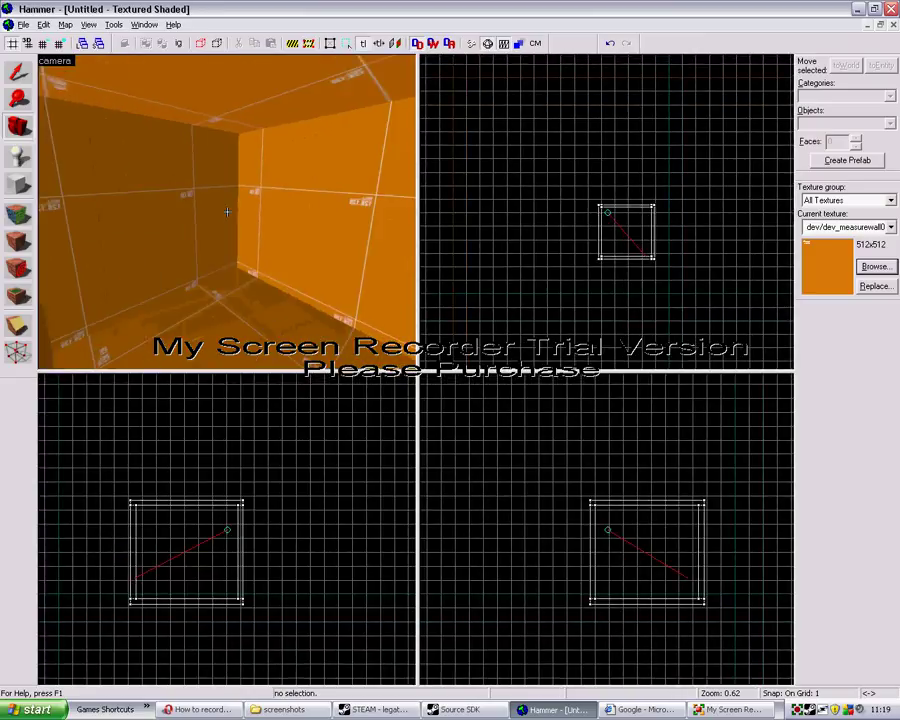
{"action": "key", "text": "z"}
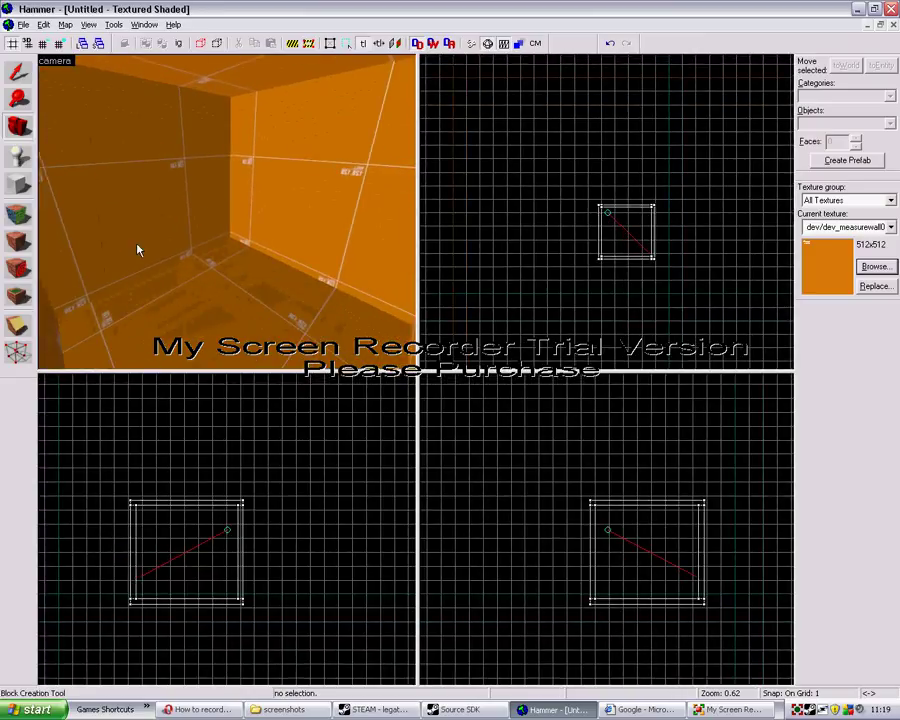
Place an info_player_counterterrorist entity on the floor inside the room.
{"action": "left_click", "coordinate": [16, 165]}
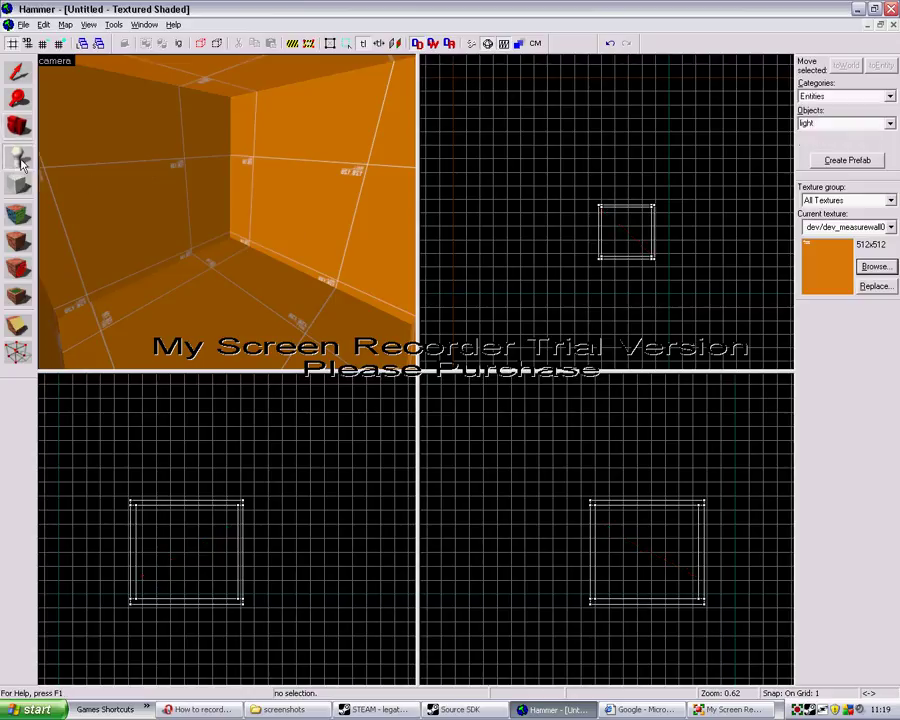
{"action": "left_click", "coordinate": [890, 123]}
{"action": "left_click", "coordinate": [841, 120]}
{"action": "left_click", "coordinate": [890, 124]}
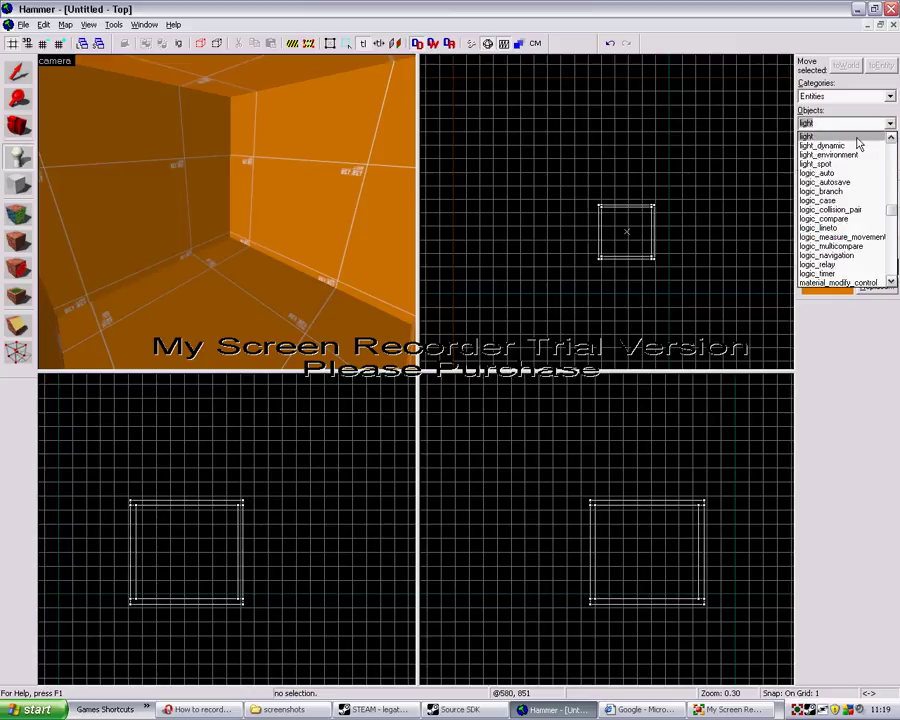
{"action": "type", "text": "i"}
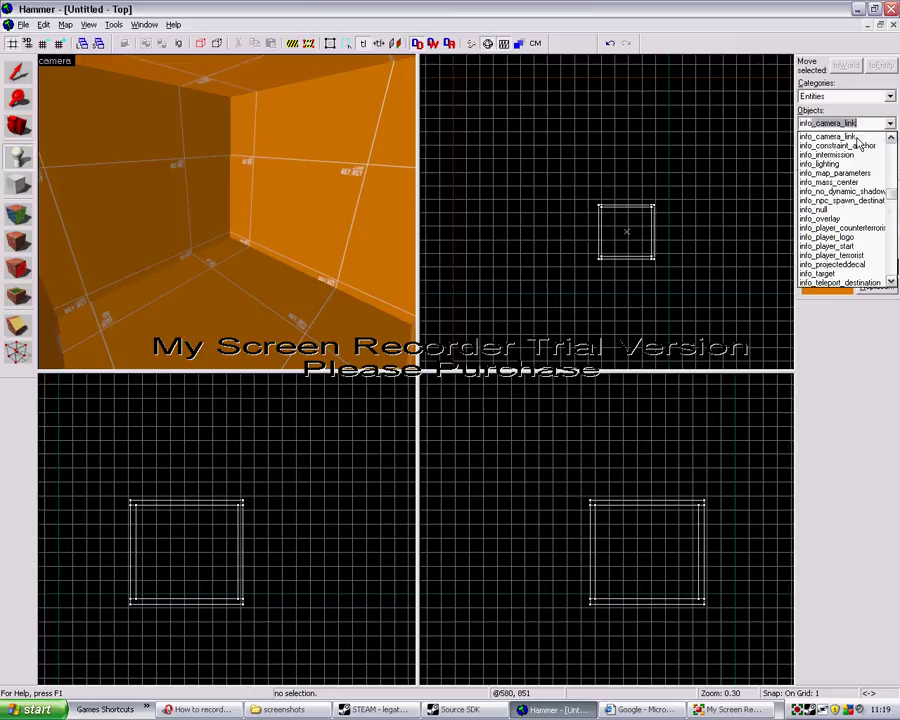
{"action": "type", "text": "nfo_play"}
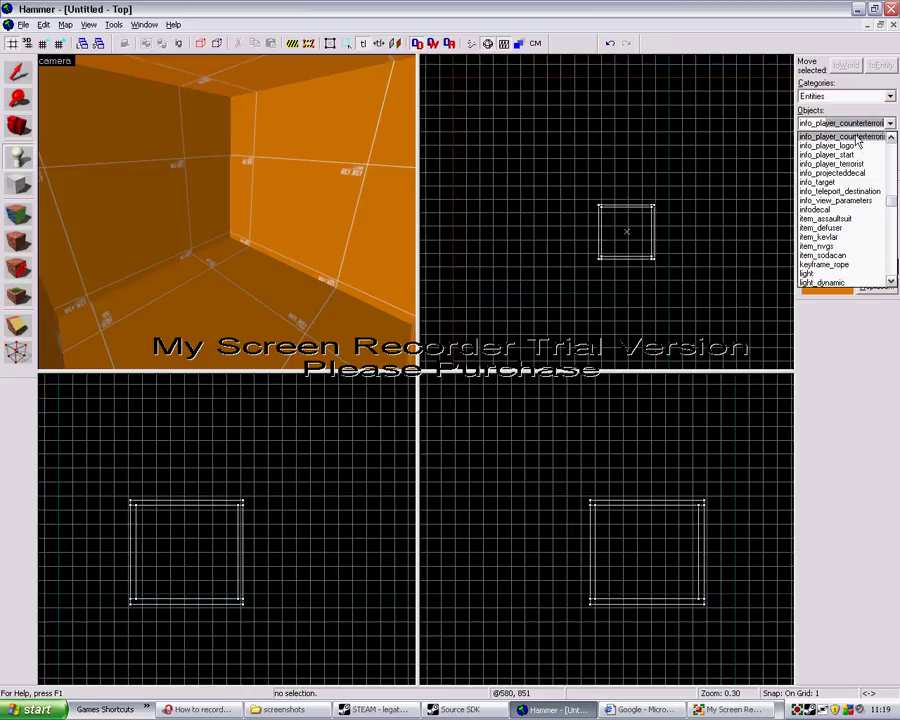
{"action": "left_click", "coordinate": [857, 141]}
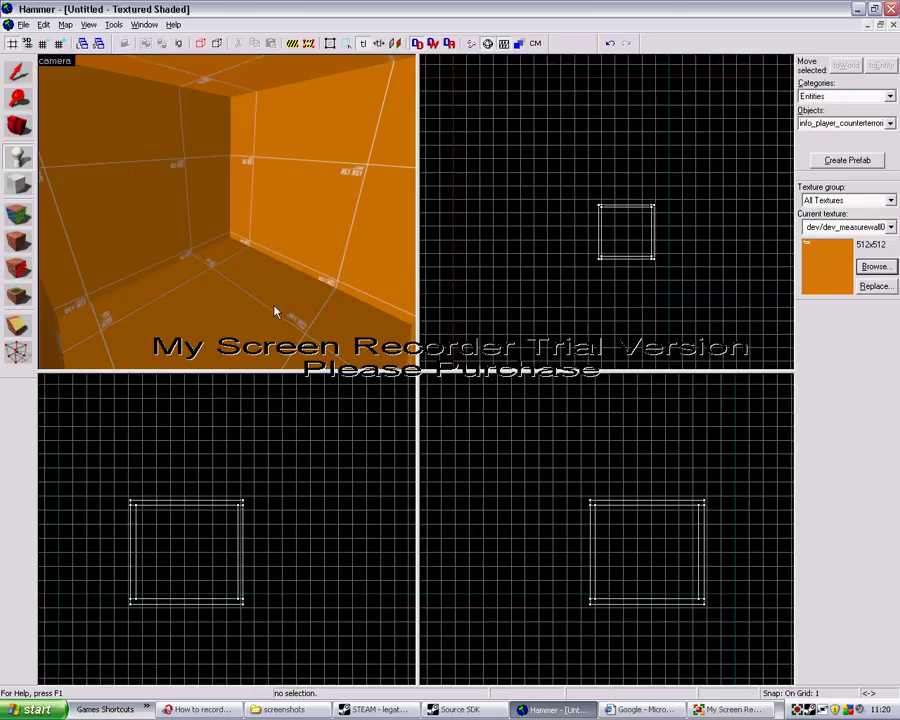
{"action": "left_click", "coordinate": [20, 128]}
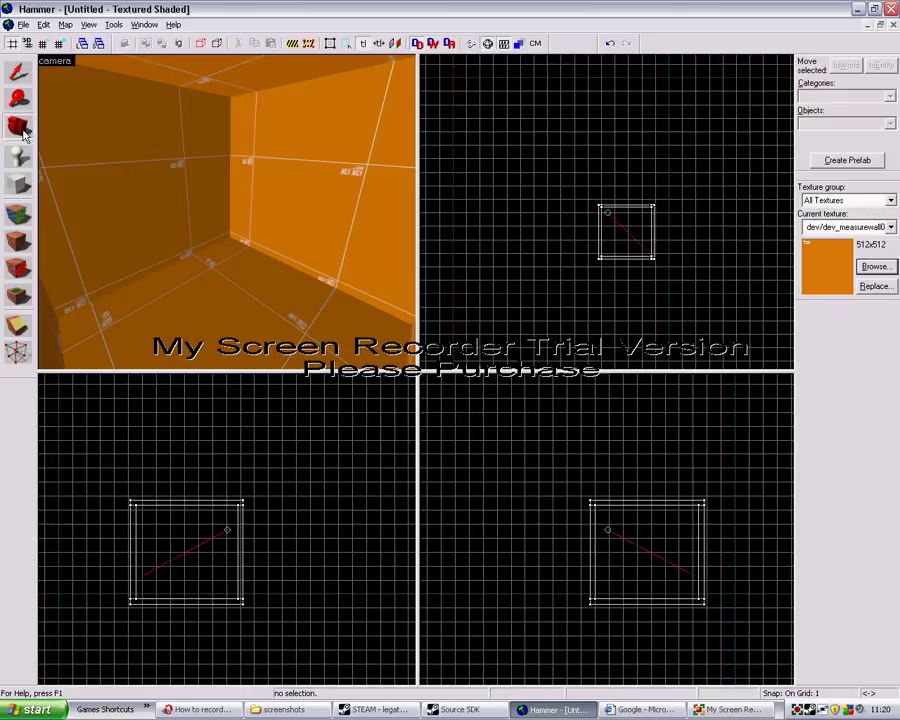
{"action": "left_click_drag", "start_coordinate": [42, 176], "coordinate": [41, 235]}
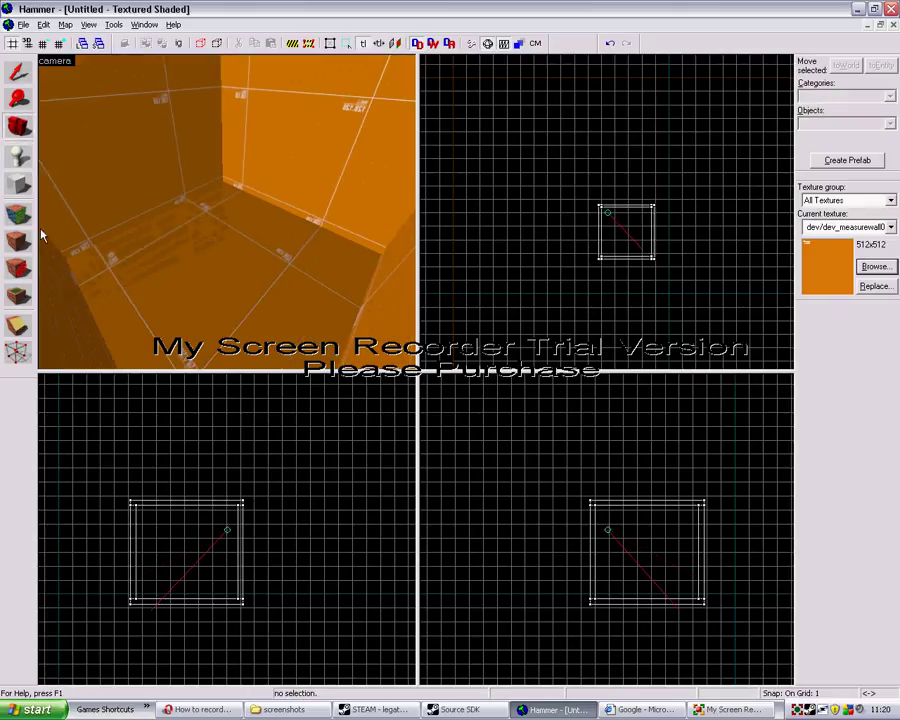
{"action": "left_click", "coordinate": [18, 155]}
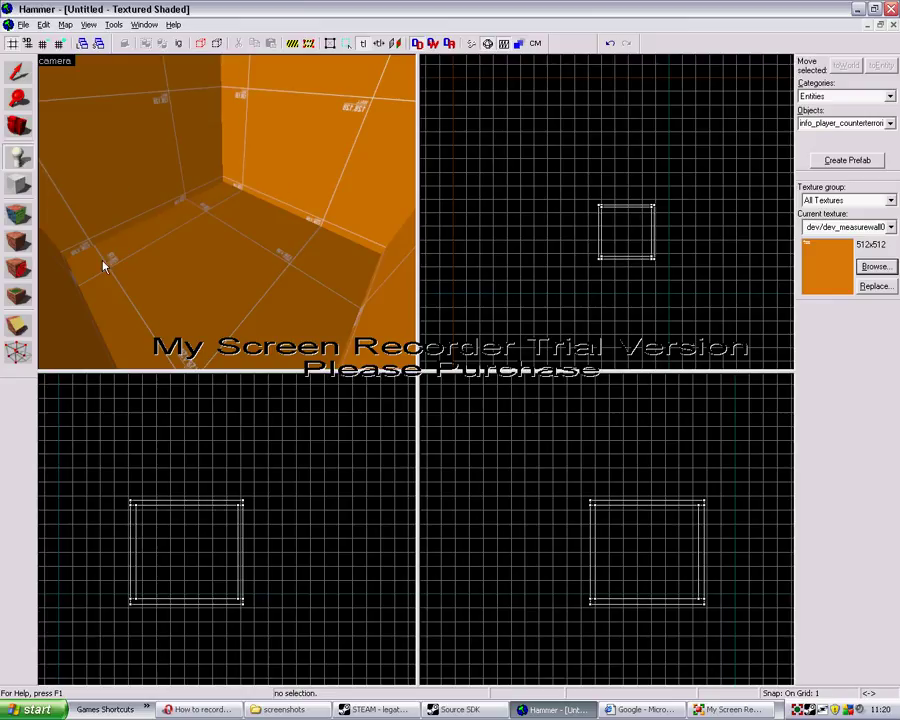
{"action": "left_click", "coordinate": [282, 293]}
Choose light as the entity type to place.
{"action": "left_click", "coordinate": [16, 124]}
{"action": "left_click_drag", "start_coordinate": [135, 170], "coordinate": [228, 217]}
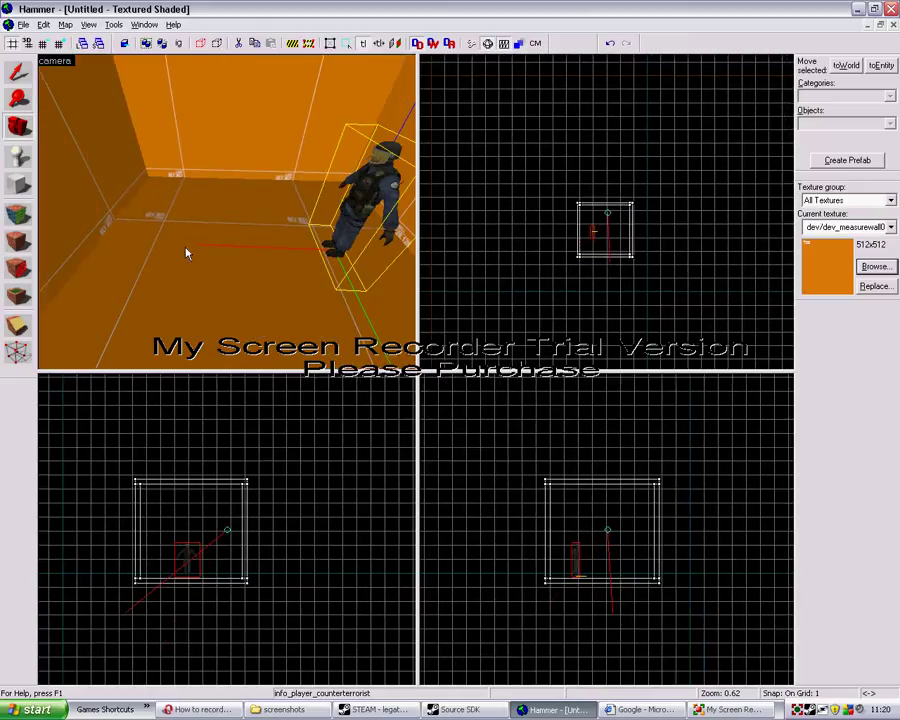
{"action": "left_click_drag", "start_coordinate": [188, 243], "coordinate": [227, 212]}
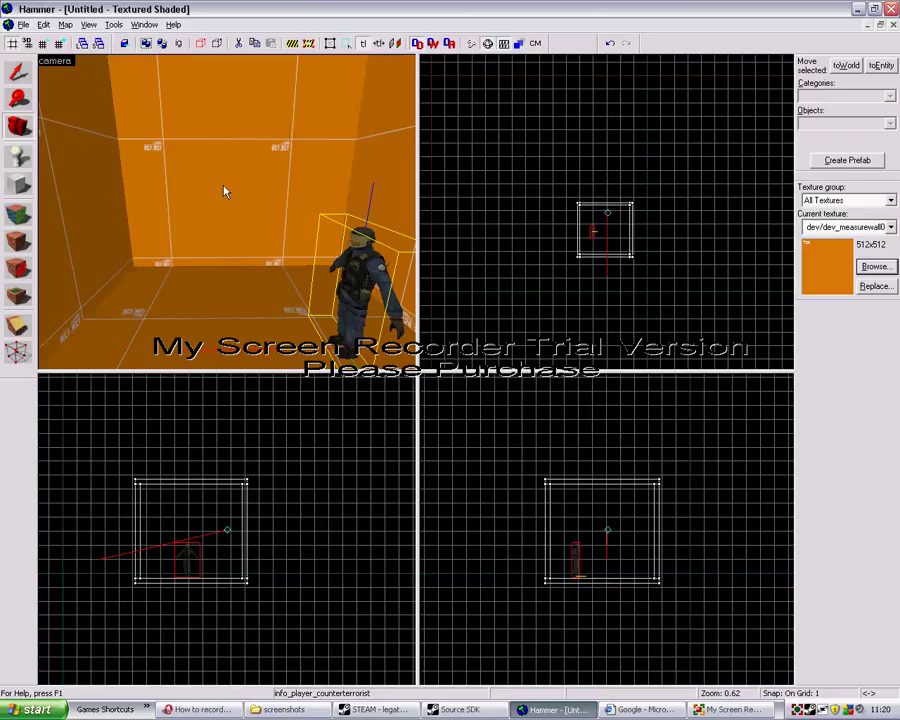
{"action": "left_click", "coordinate": [19, 155]}
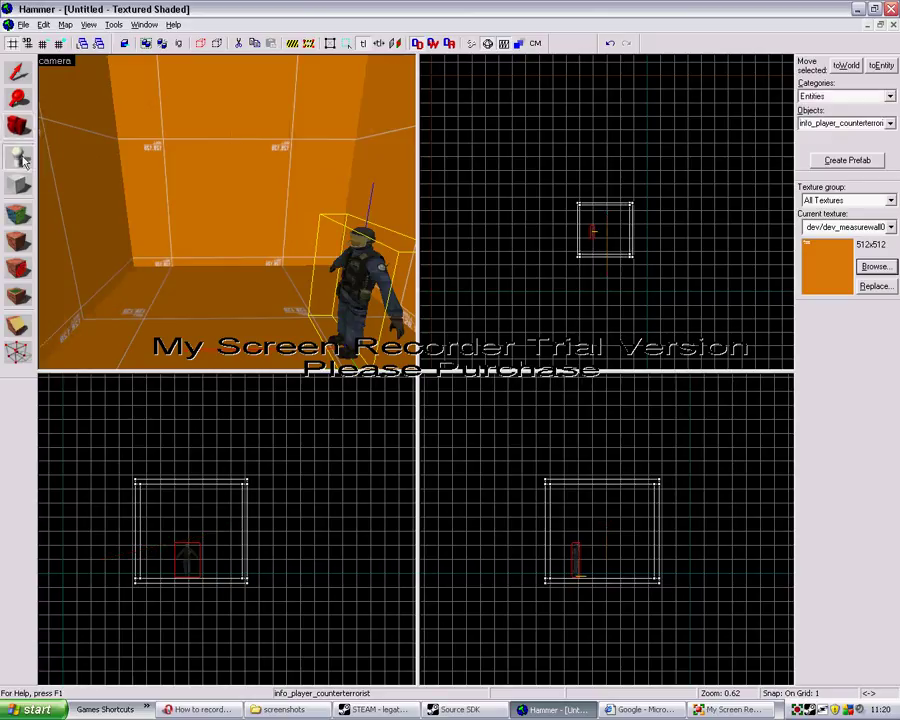
{"action": "left_click", "coordinate": [890, 124]}
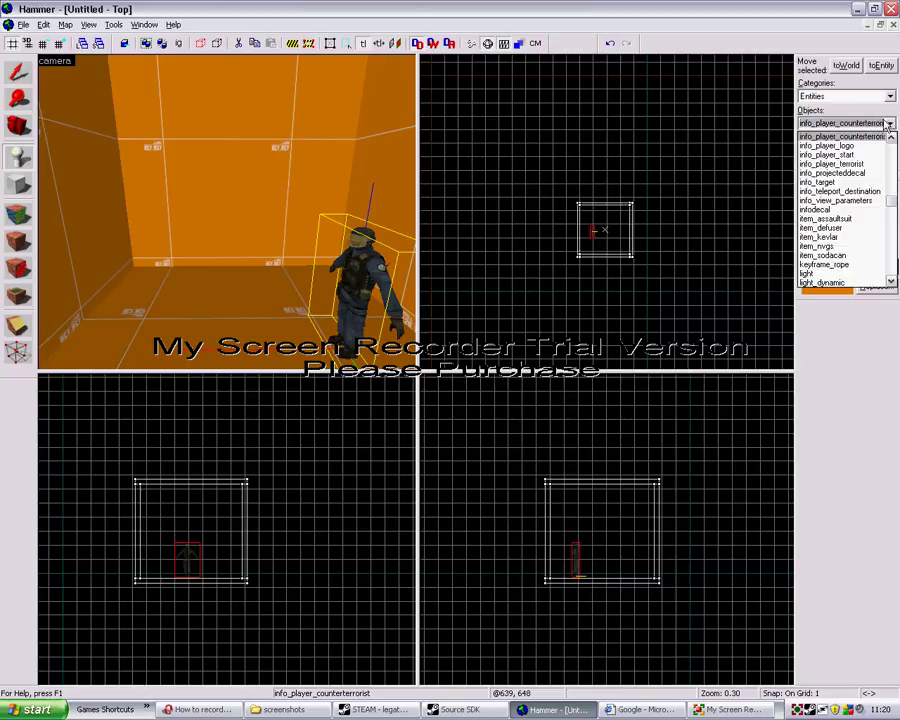
{"action": "key", "text": "l"}
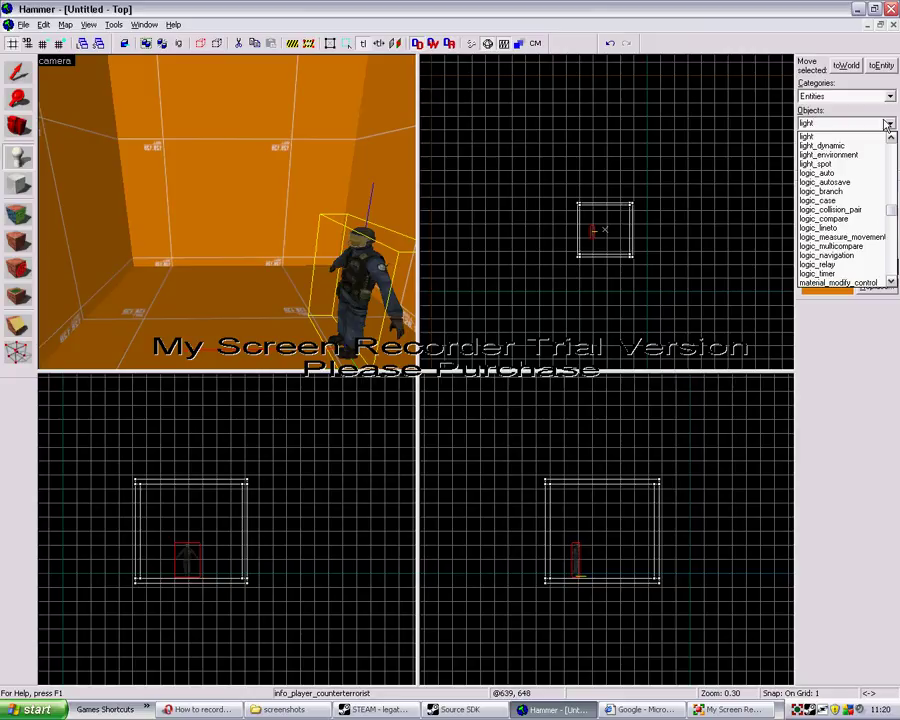
{"action": "left_click", "coordinate": [870, 137]}
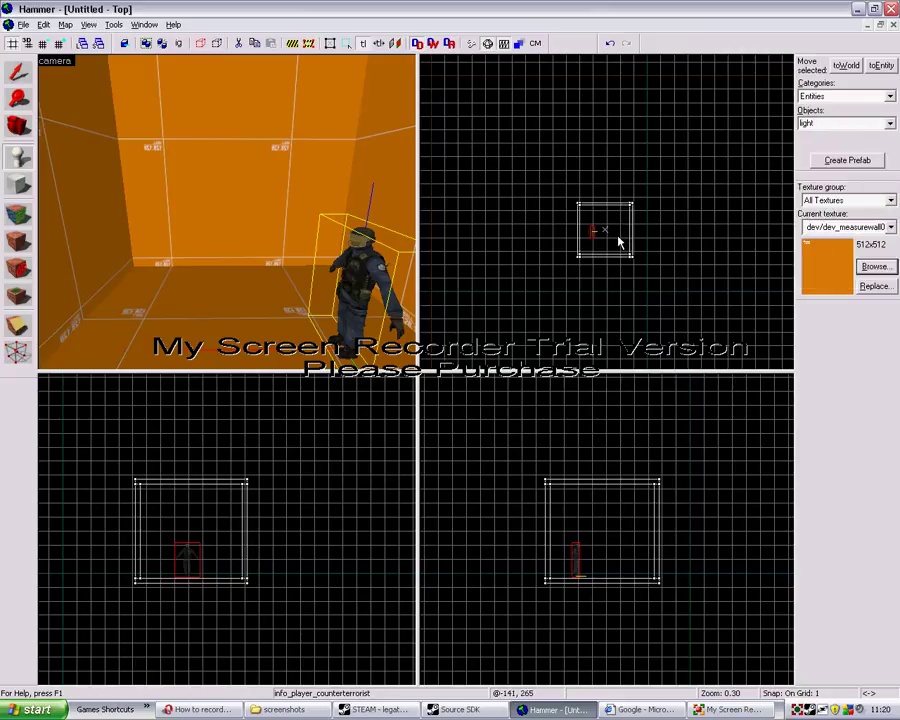
Place the light entity in the centre of the room, midway between floor and ceiling.
{"action": "scroll", "coordinate": [600, 240], "scroll_direction": "up", "scroll_amount": 4}
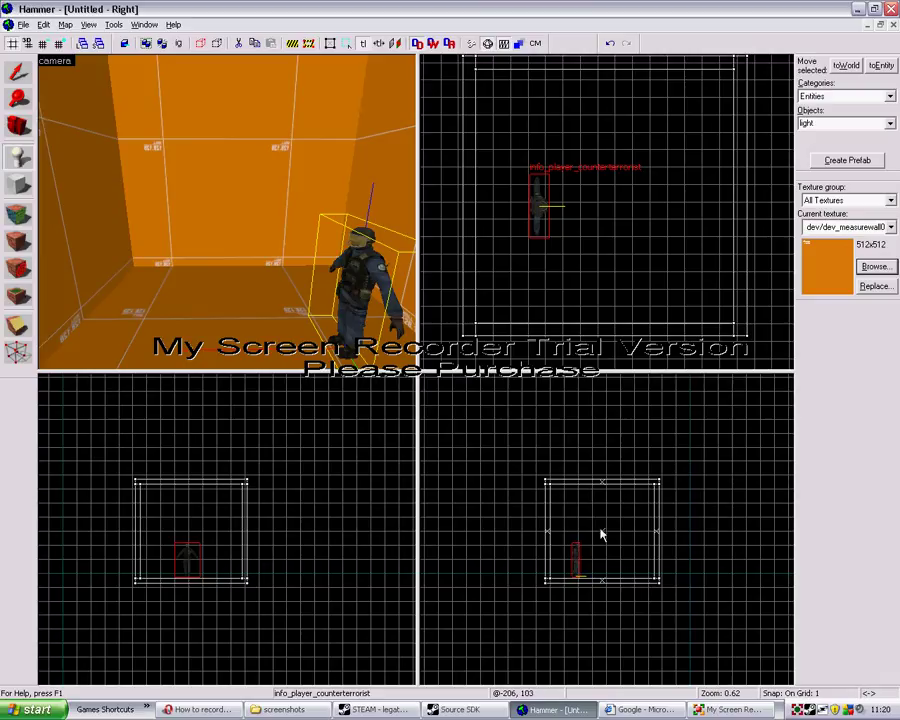
{"action": "scroll", "coordinate": [601, 536], "scroll_direction": "up", "scroll_amount": 4}
{"action": "scroll", "coordinate": [204, 551], "scroll_direction": "up", "scroll_amount": 1}
{"action": "scroll", "coordinate": [180, 557], "scroll_direction": "up", "scroll_amount": 3}
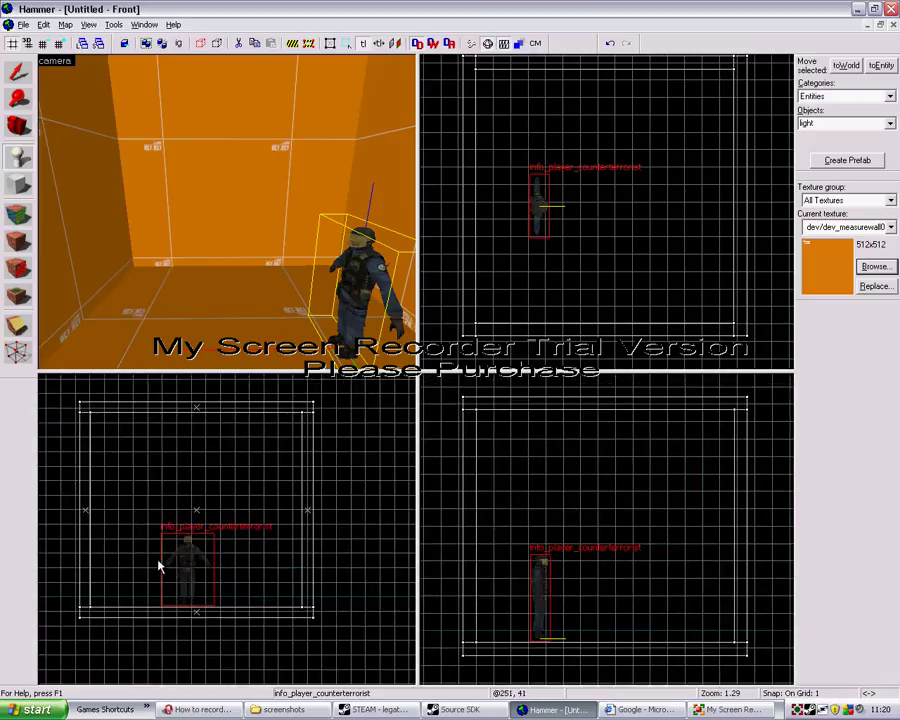
{"action": "scroll", "coordinate": [190, 535], "scroll_direction": "up", "scroll_amount": 1}
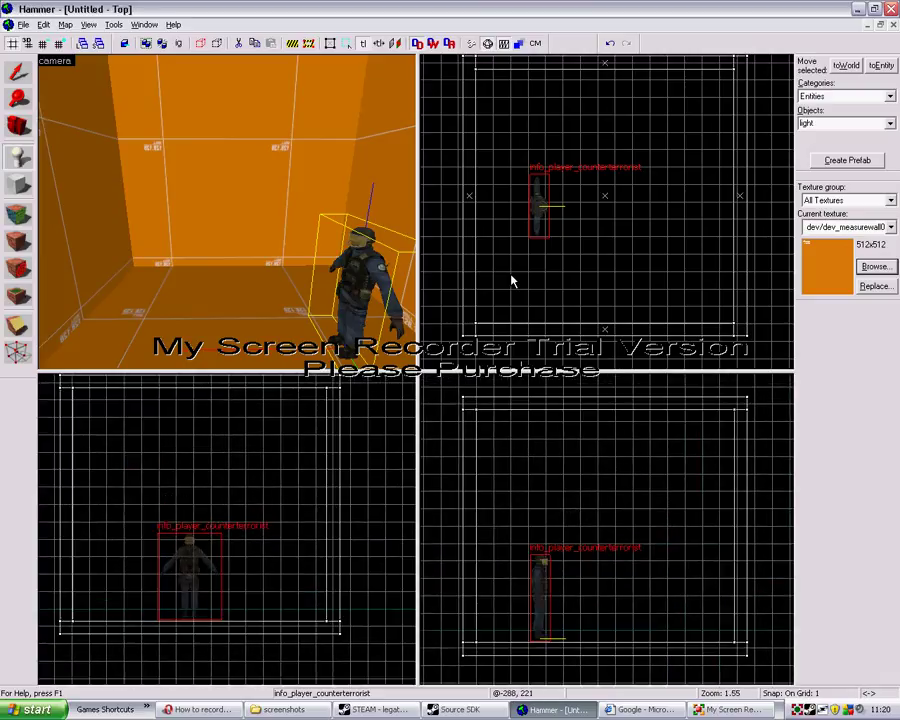
{"action": "left_click", "coordinate": [604, 196]}
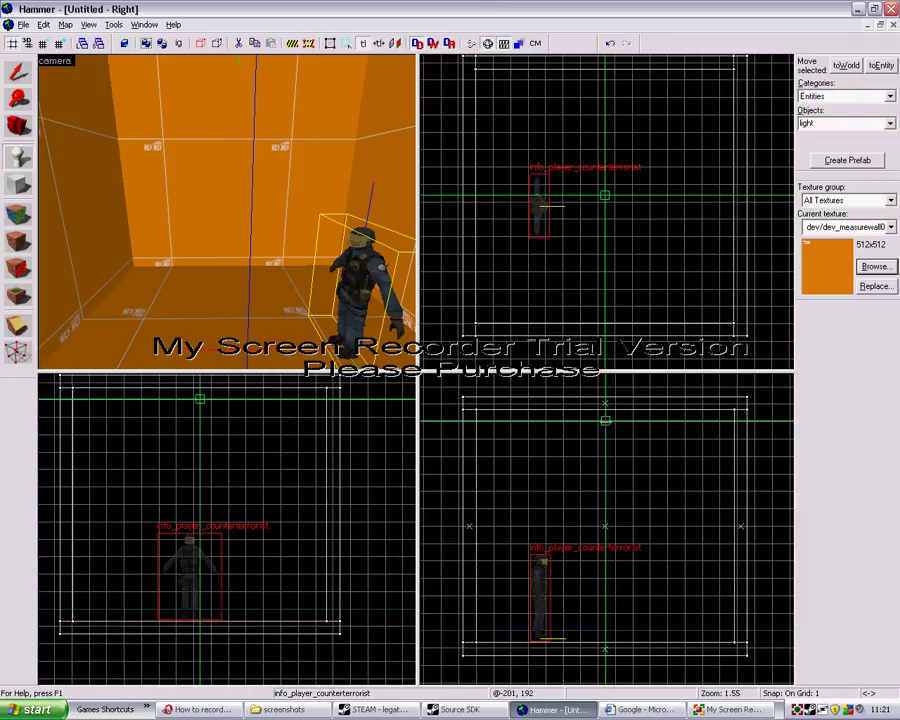
{"action": "left_click_drag", "start_coordinate": [603, 420], "coordinate": [604, 525]}
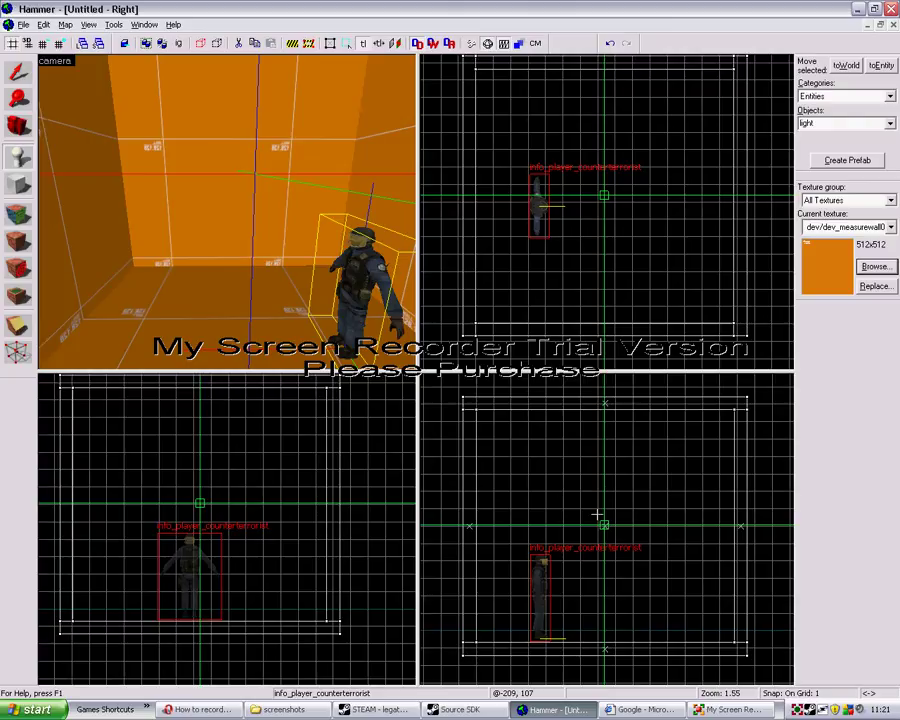
{"action": "key", "text": "Return"}
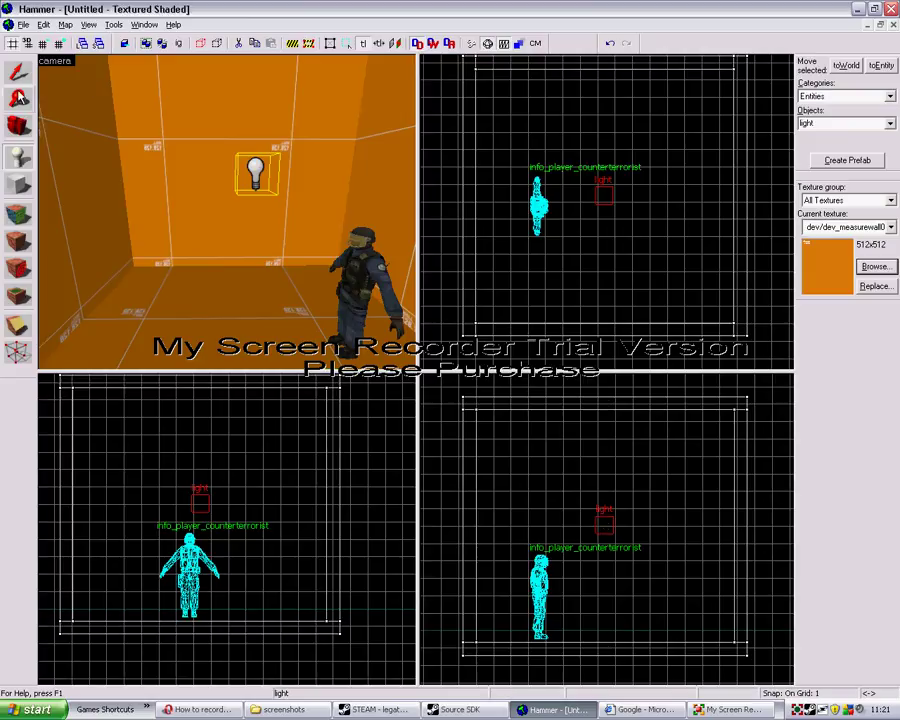
Save the map under the name test in the mapsrc folder.
{"action": "left_click", "coordinate": [18, 124]}
{"action": "left_click_drag", "start_coordinate": [307, 176], "coordinate": [44, 77]}
{"action": "left_click", "coordinate": [23, 25]}
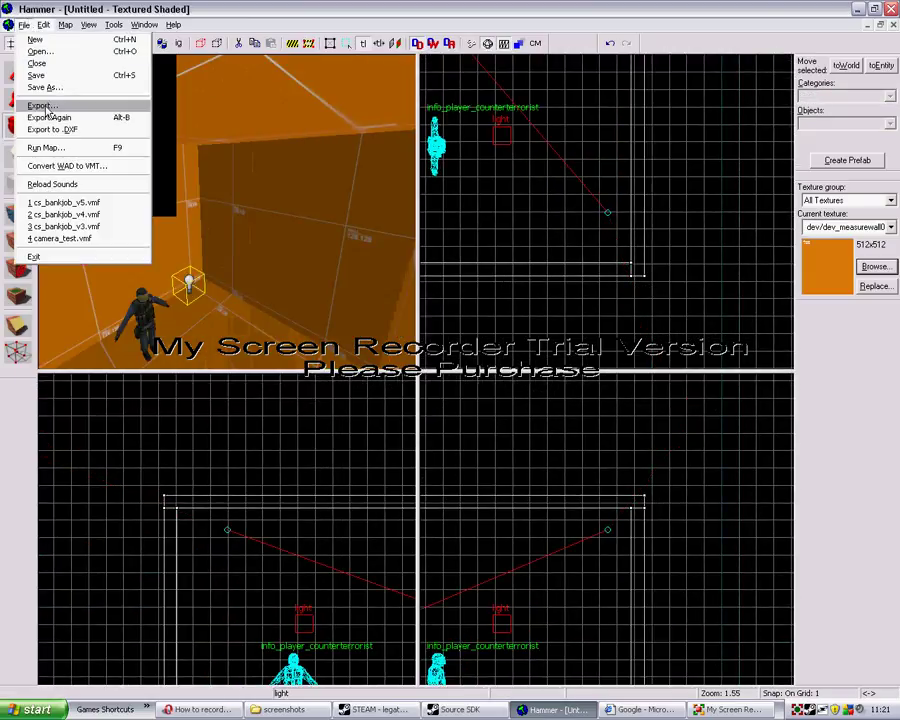
{"action": "left_click", "coordinate": [281, 7]}
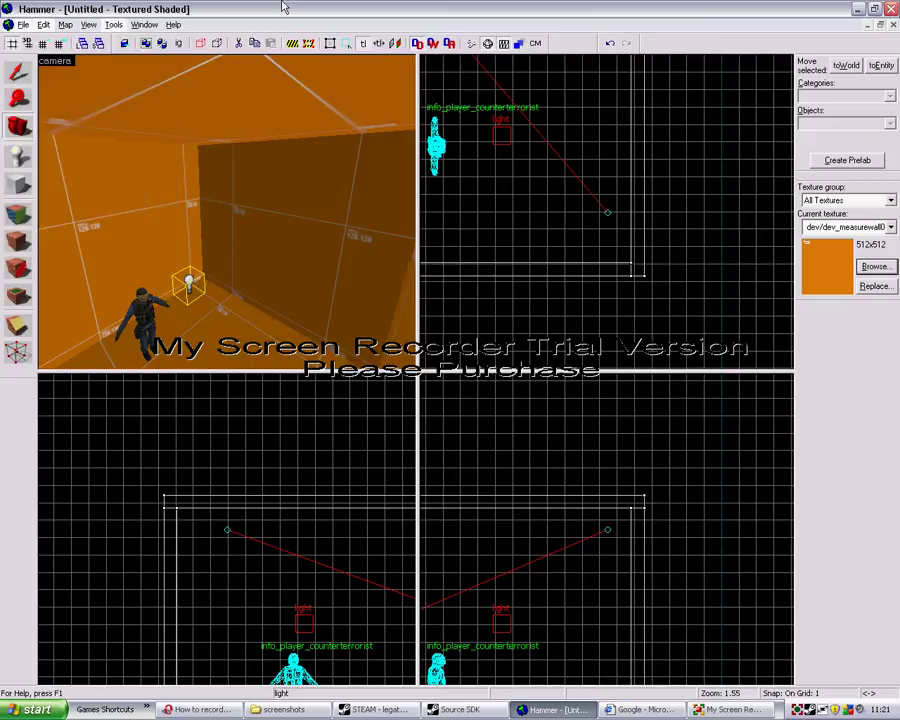
{"action": "left_click", "coordinate": [440, 88]}
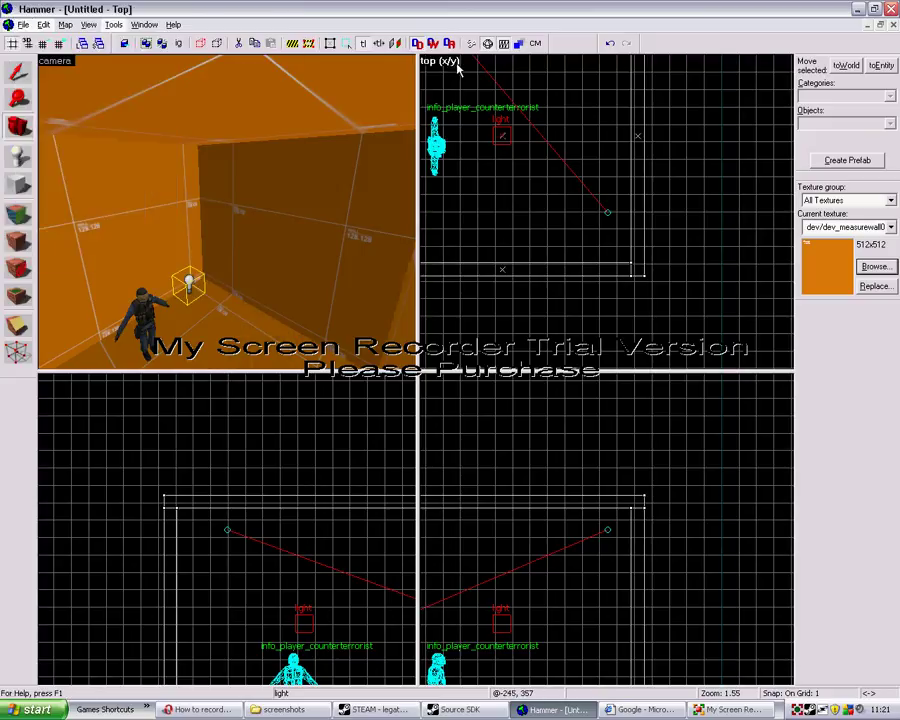
{"action": "left_click", "coordinate": [24, 25]}
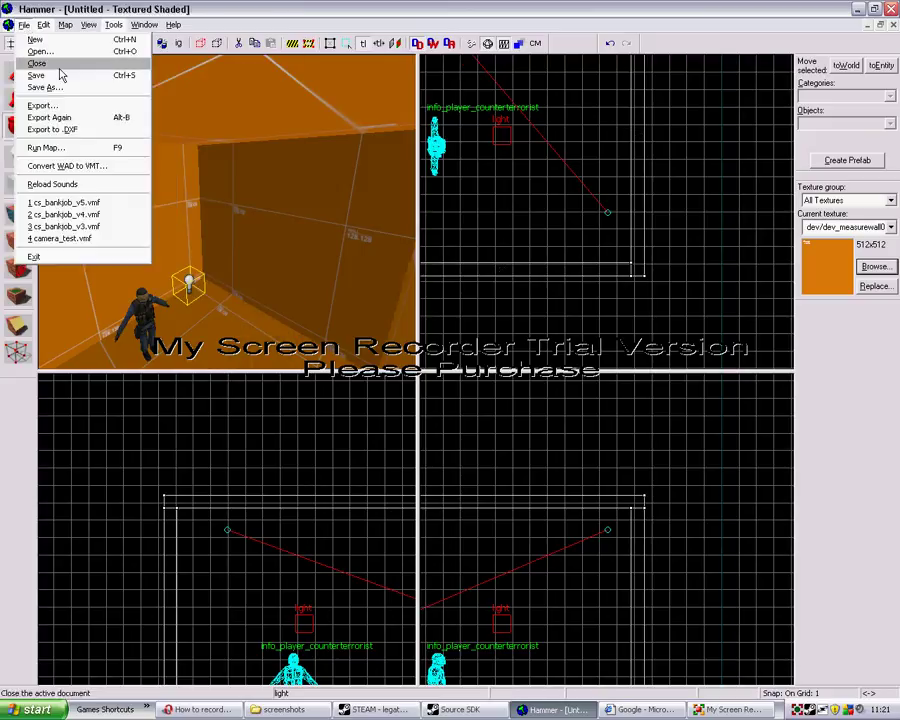
{"action": "left_click", "coordinate": [60, 75]}
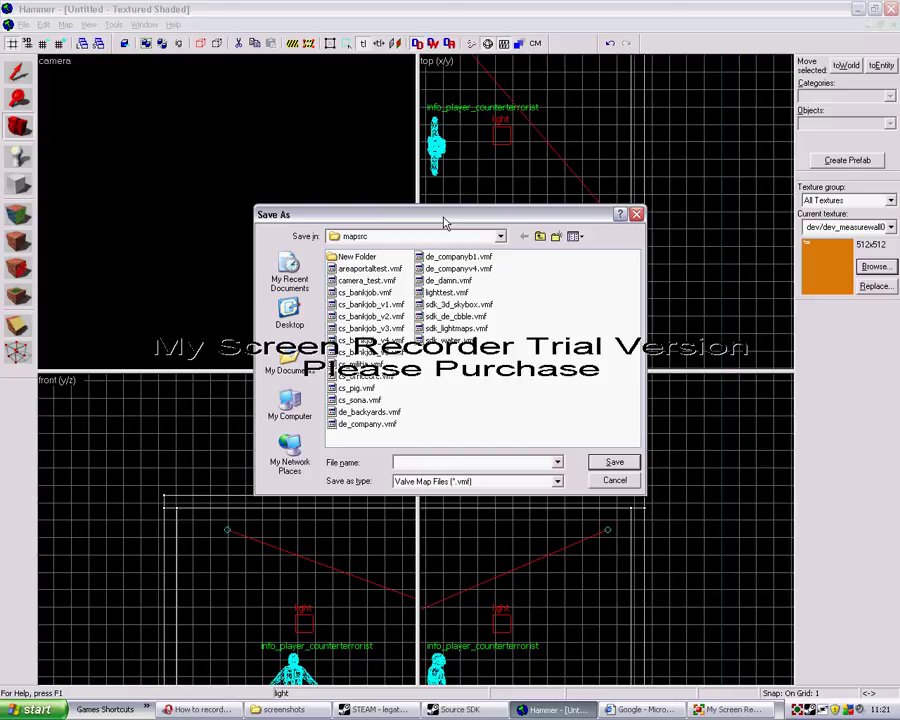
{"action": "type", "text": "test"}
{"action": "key", "text": "Return"}
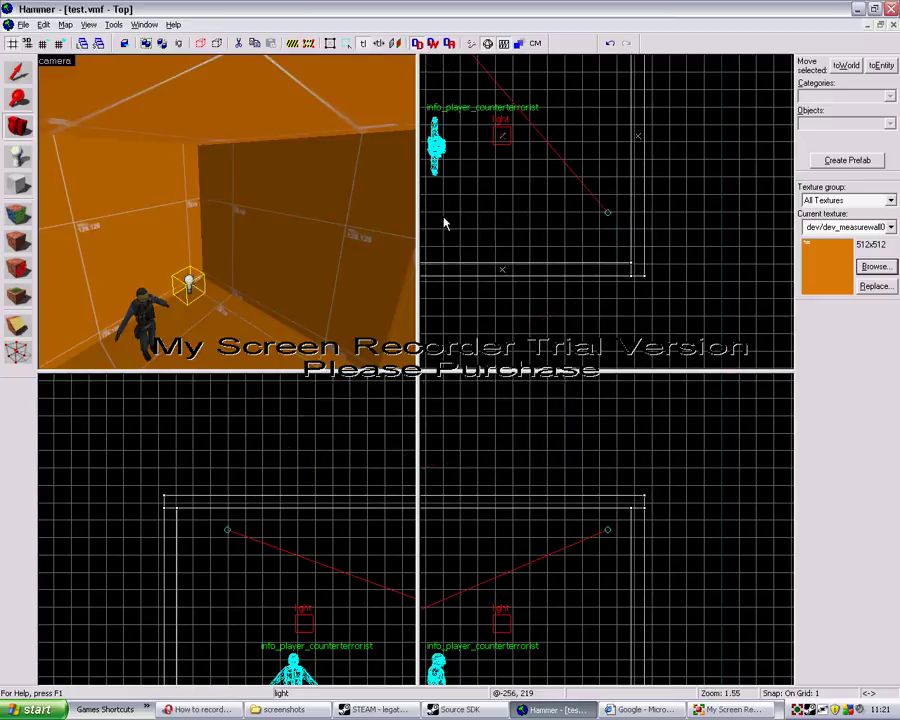
Open the Run Map compile settings for the saved map.
{"action": "key", "text": "z"}
{"action": "key", "text": "z"}
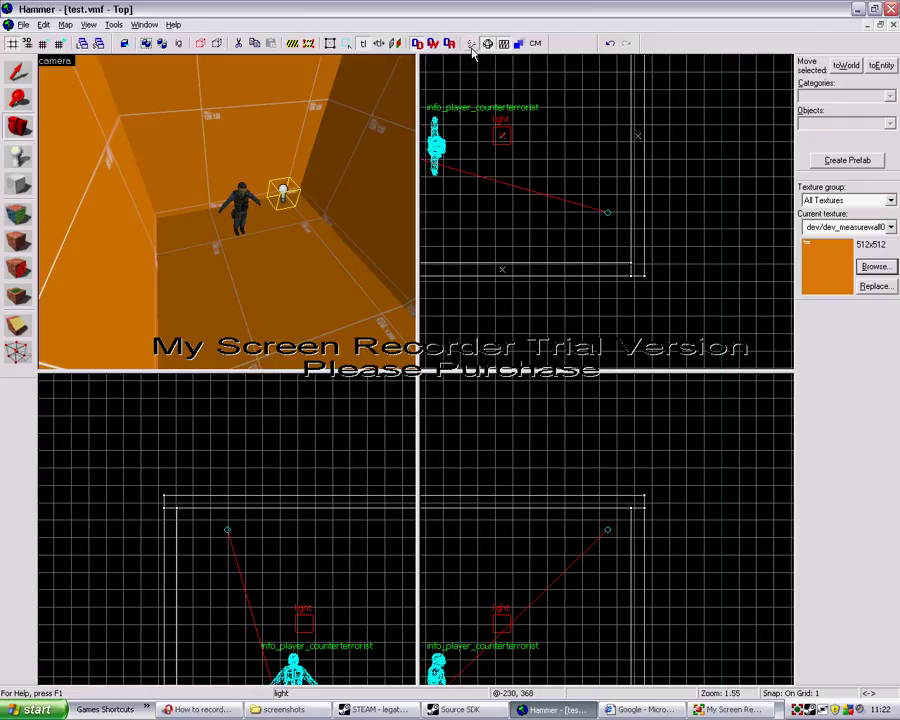
{"action": "left_click", "coordinate": [471, 44]}
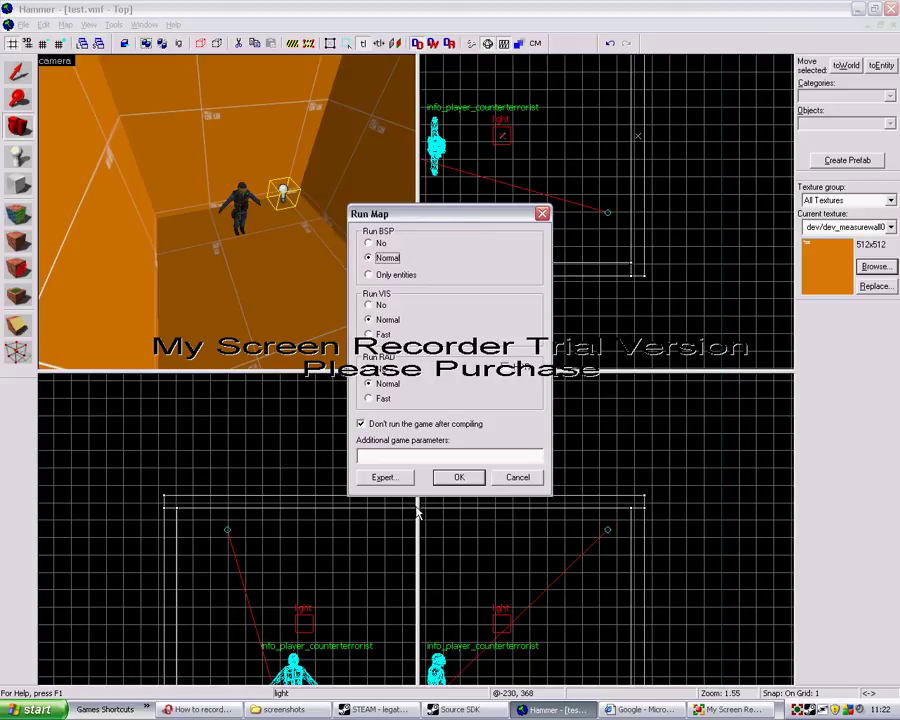
Look through the expert compile configurations, switching to Fast and back to Default, and return to the normal compile settings.
{"action": "left_click", "coordinate": [385, 478]}
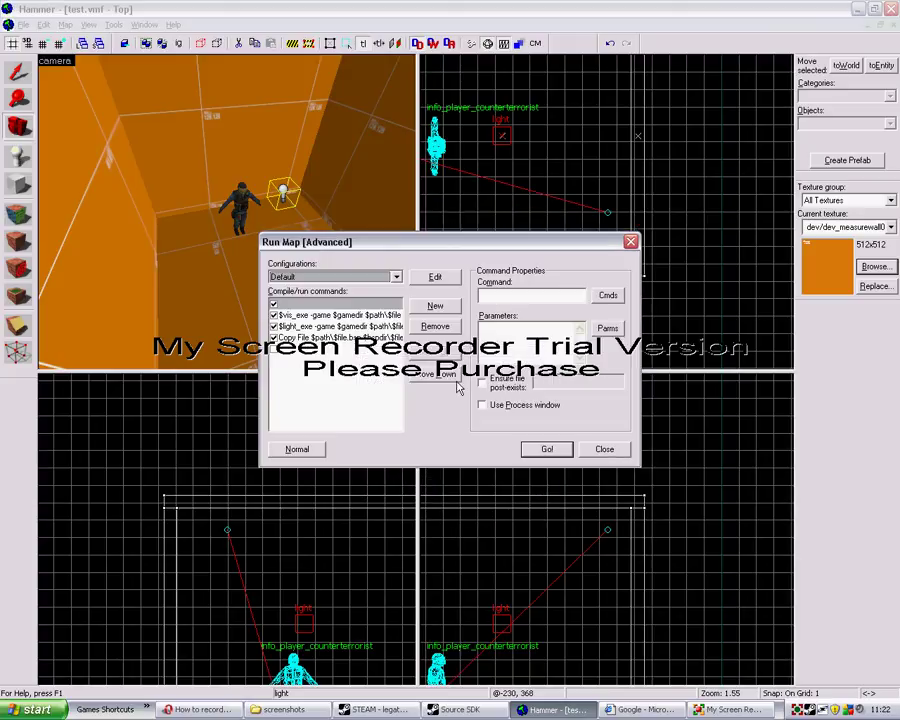
{"action": "left_click", "coordinate": [396, 278]}
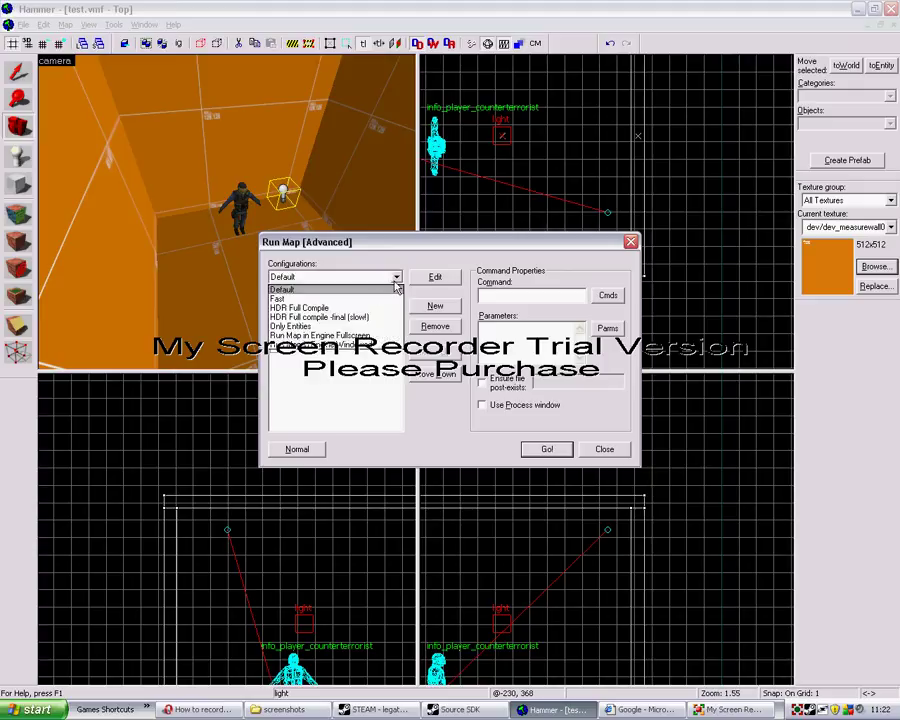
{"action": "left_click", "coordinate": [381, 299]}
{"action": "left_click", "coordinate": [395, 277]}
{"action": "left_click", "coordinate": [380, 289]}
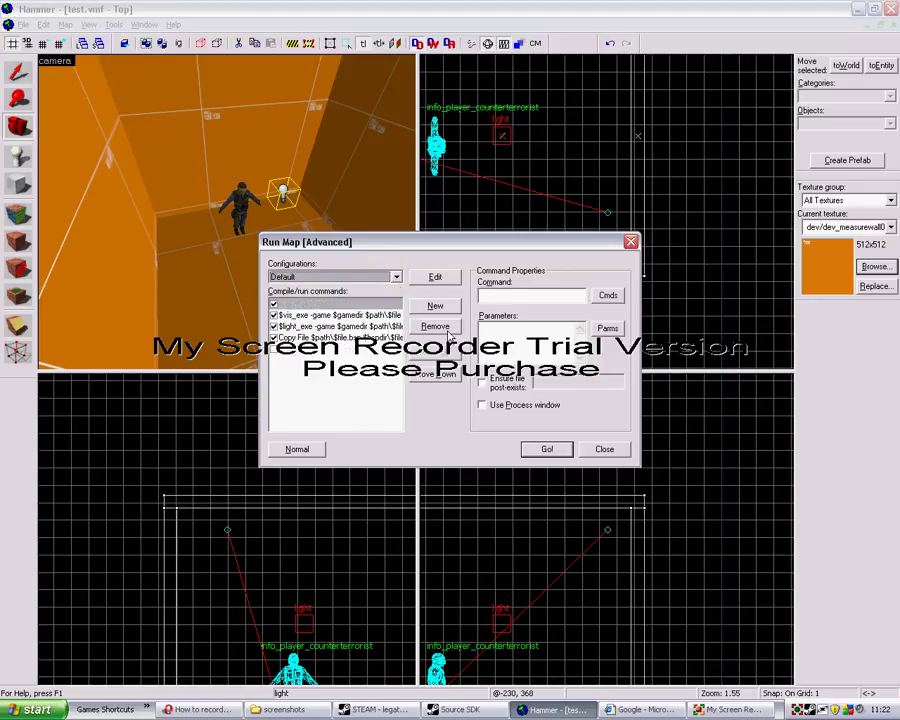
{"action": "left_click", "coordinate": [299, 450]}
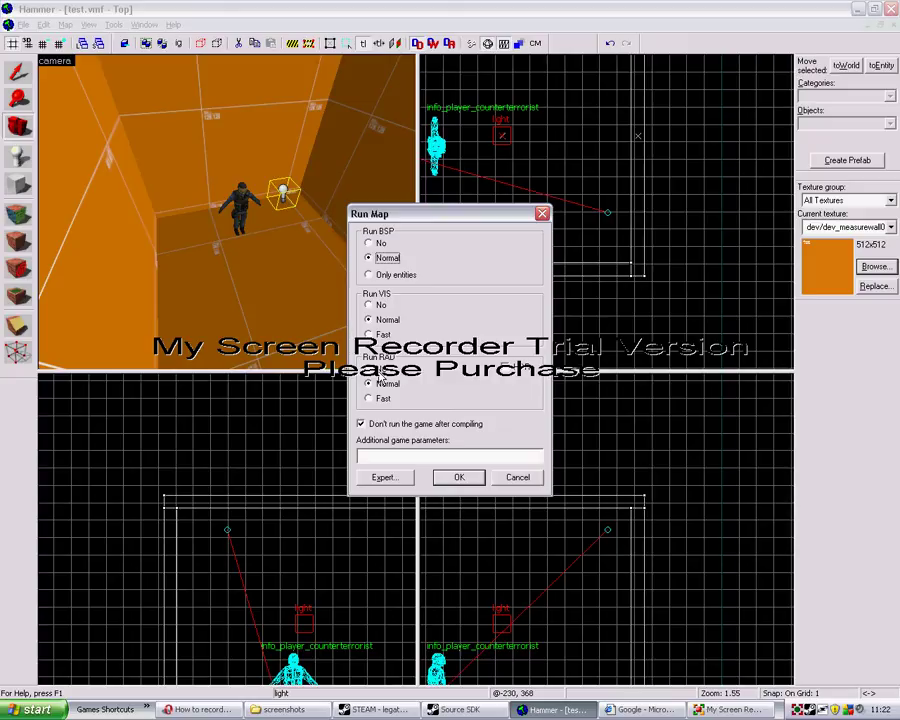
Compile the map with BSP, VIS and RAD set to Normal without launching the game, and close the compile log.
{"action": "left_click", "coordinate": [459, 477]}
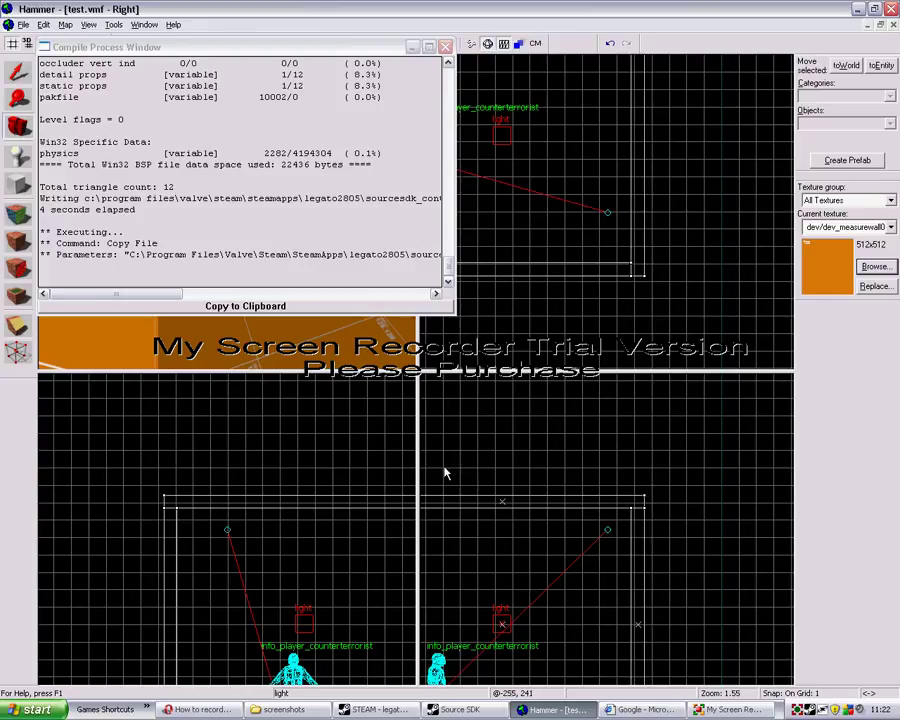
{"action": "left_click", "coordinate": [445, 46]}
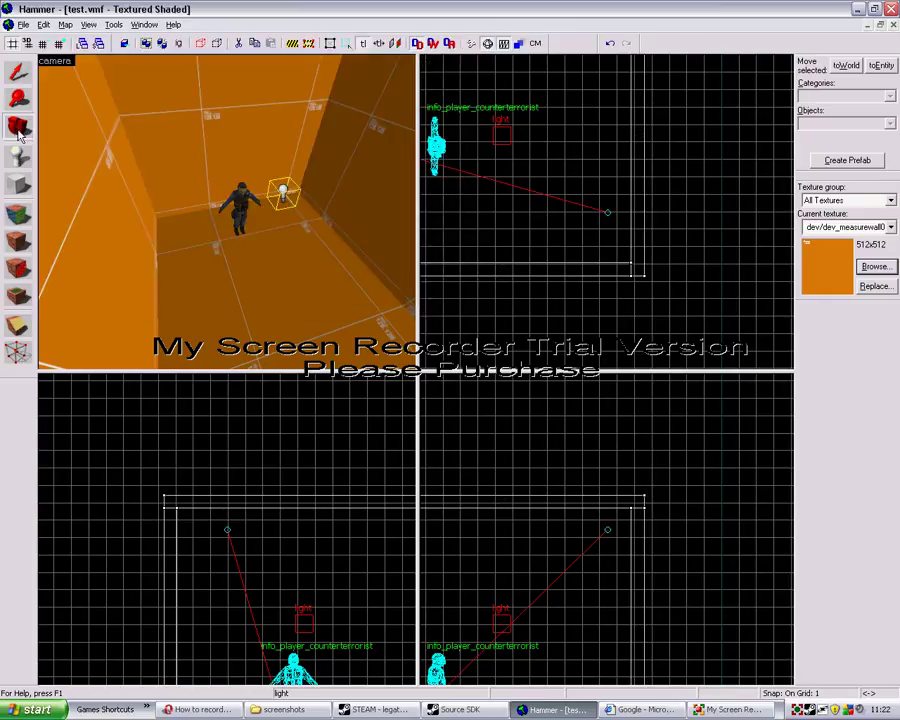
{"action": "key", "text": "z"}
{"action": "key", "text": "w"}
{"action": "key", "text": "a"}
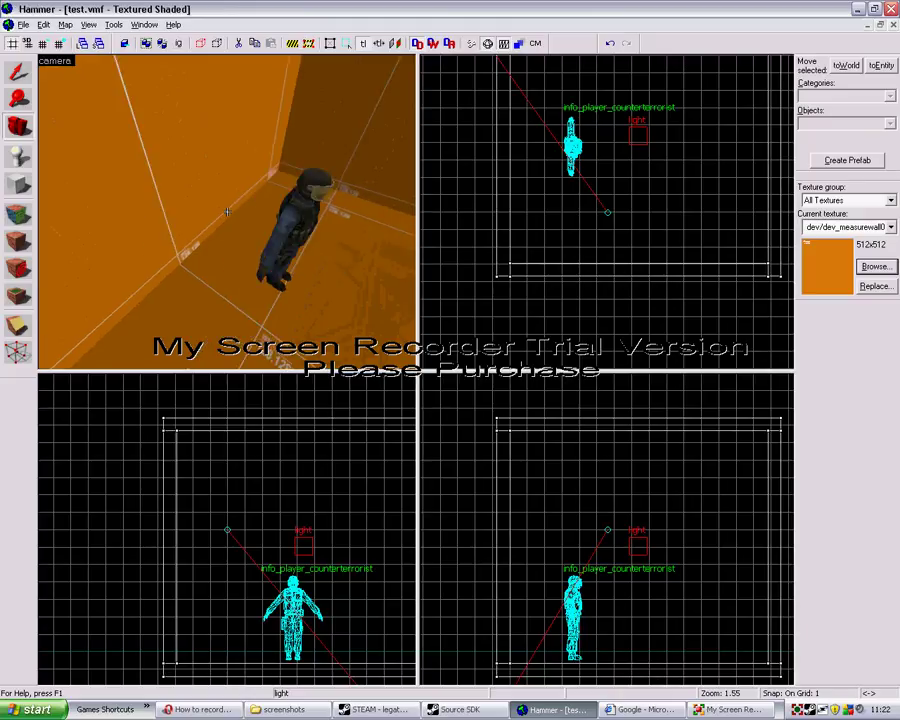
{"action": "key", "text": "Right"}
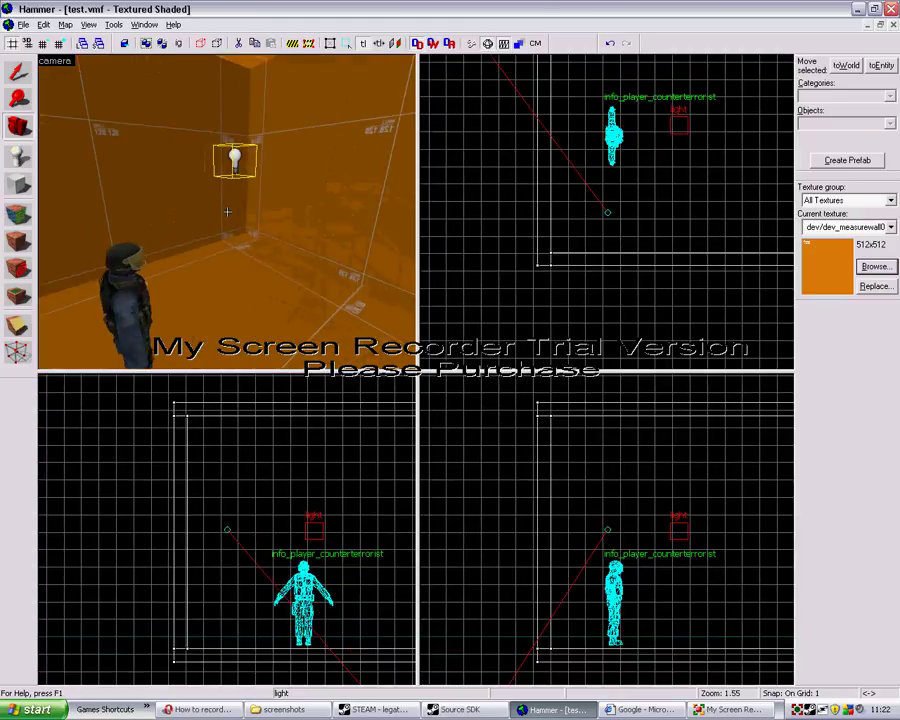